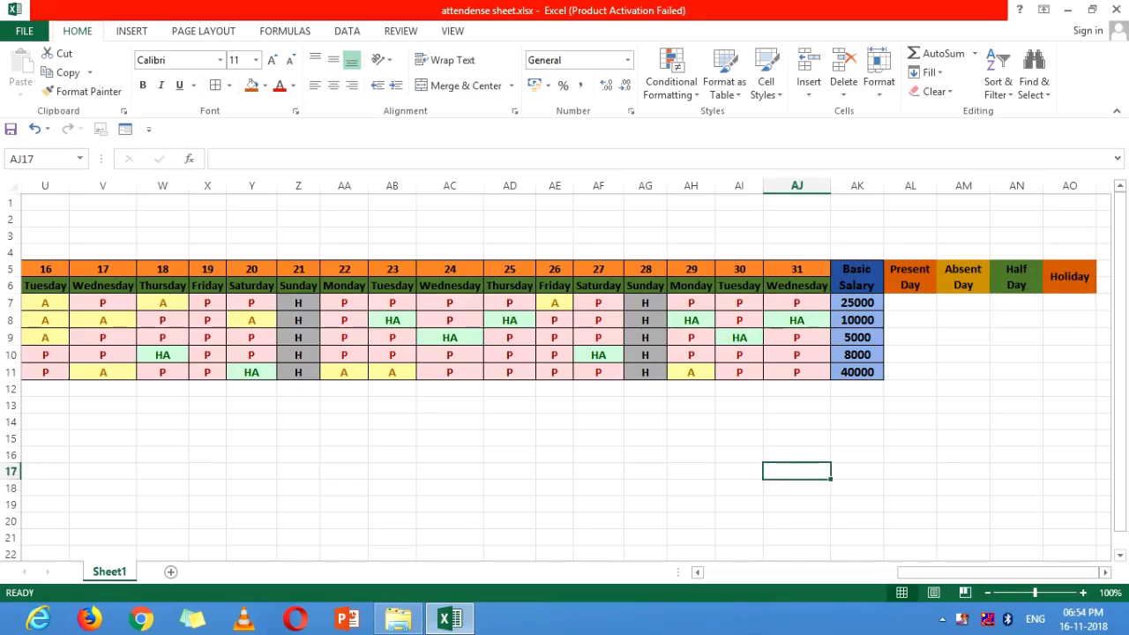
# - Enter =COUNTIF(F7:AJ7,"P") in AL7 so the first employee's Present Day shows 21
pyautogui.click(910, 303)
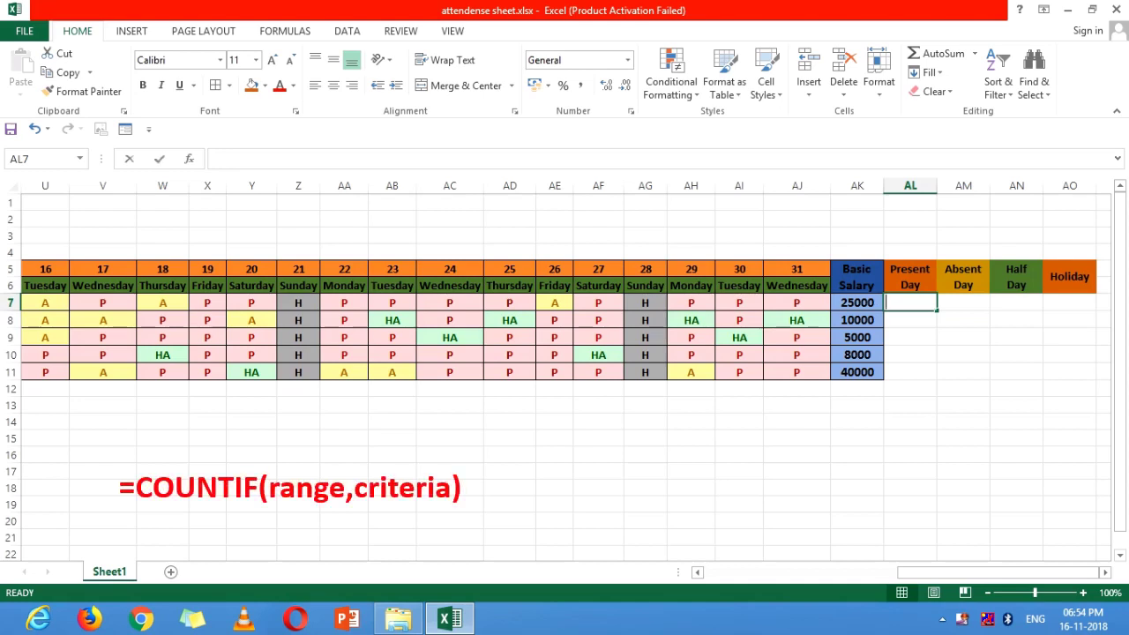
pyautogui.write('=count')
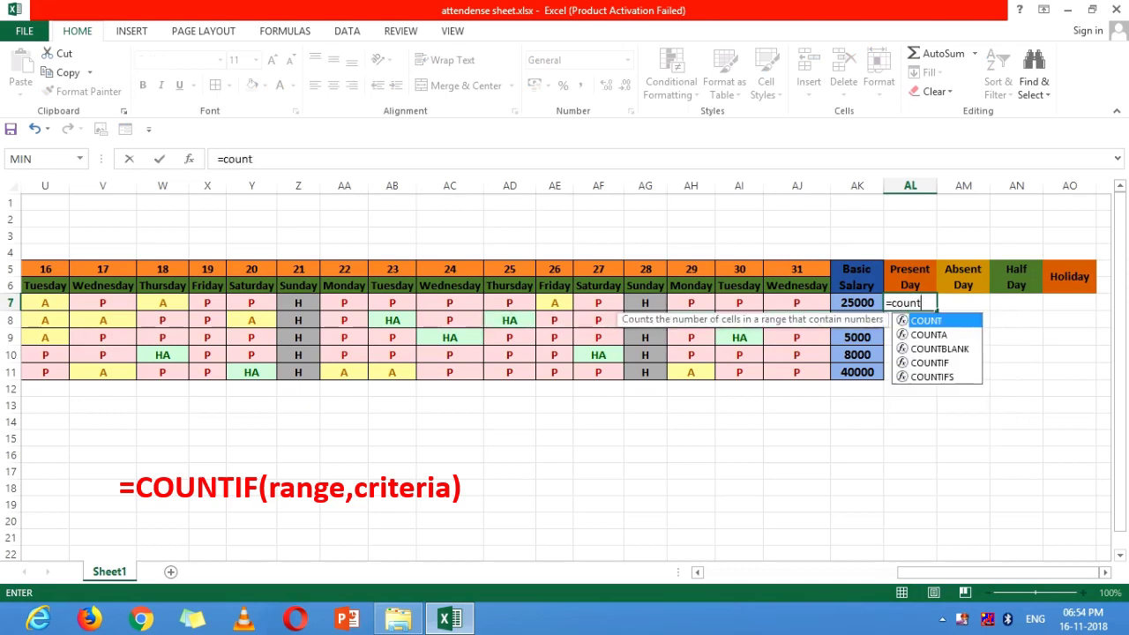
pyautogui.press('Down')
pyautogui.press('Down')
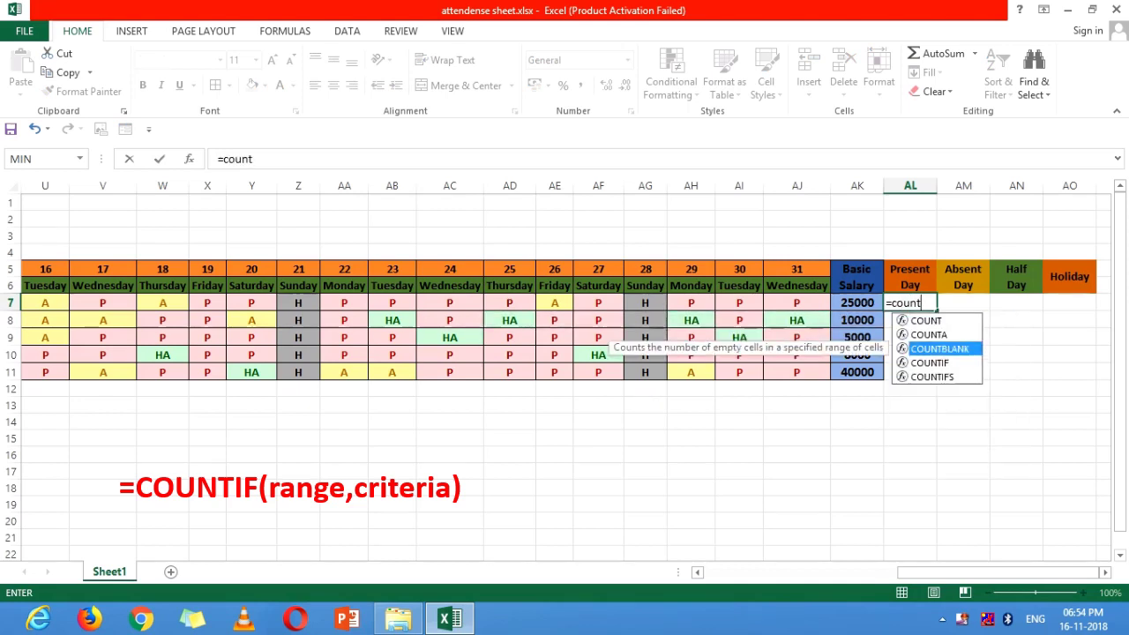
pyautogui.press('Down')
pyautogui.press('Tab')
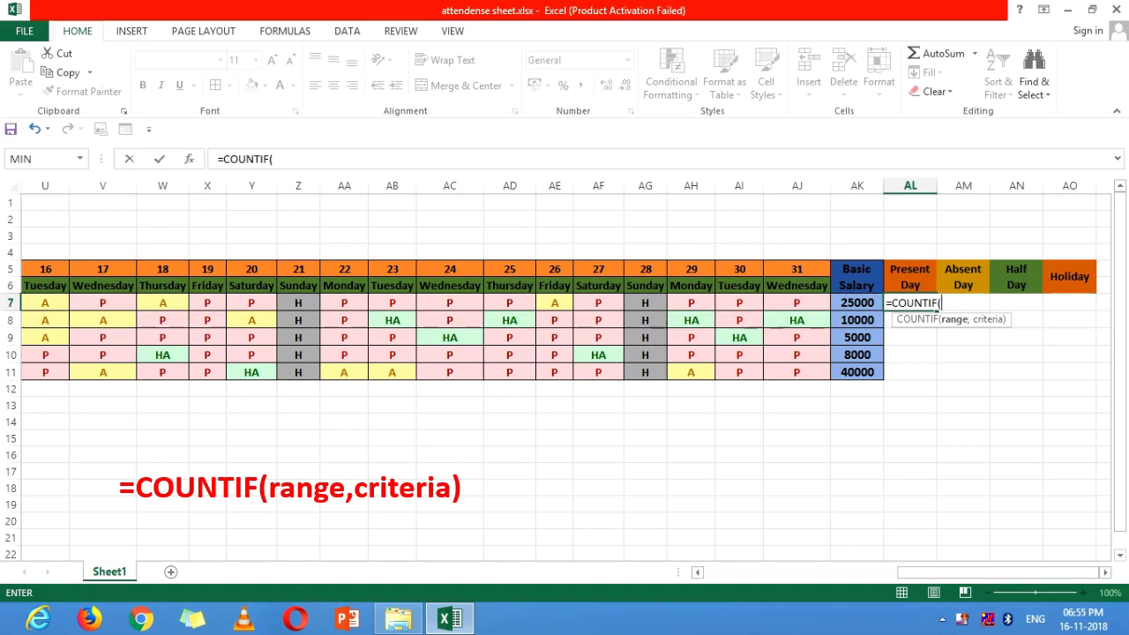
pyautogui.moveTo(999, 571); pyautogui.dragTo(814, 572)
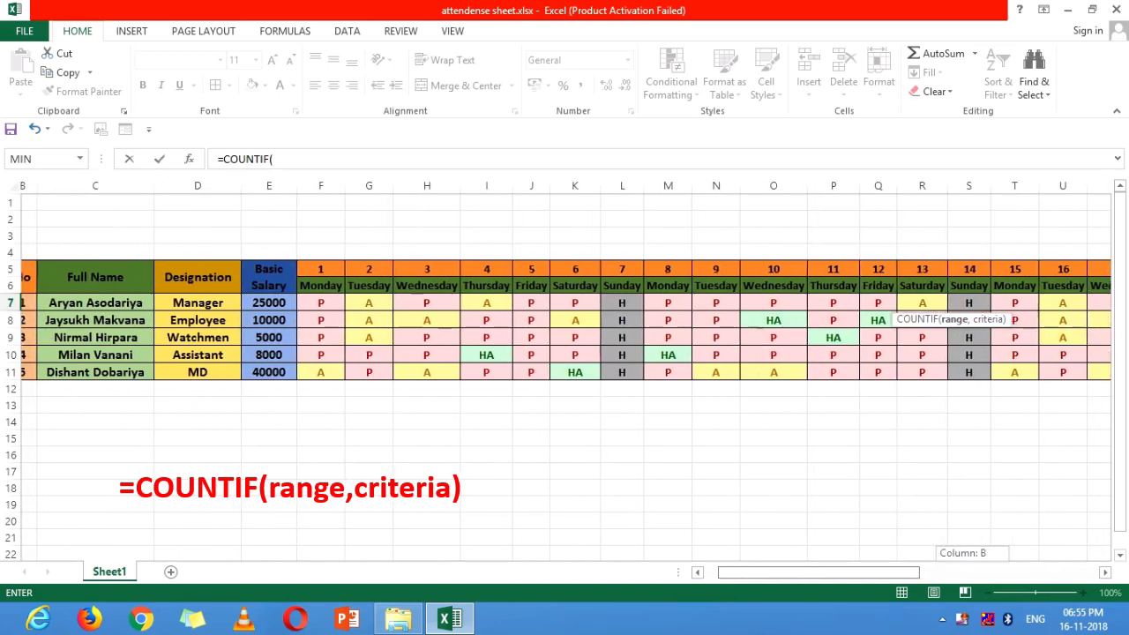
pyautogui.moveTo(334, 302); pyautogui.dragTo(596, 310)
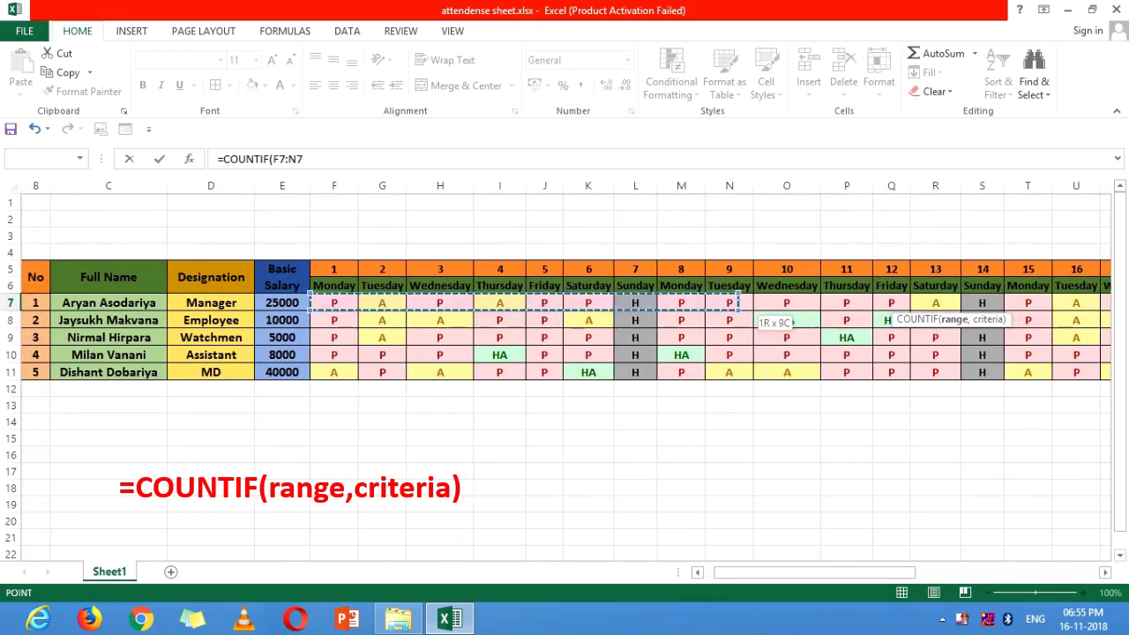
pyautogui.moveTo(596, 311)
pyautogui.mouseDown()
pyautogui.moveTo(1083, 311)
pyautogui.moveTo(1011, 311)
pyautogui.mouseUp()
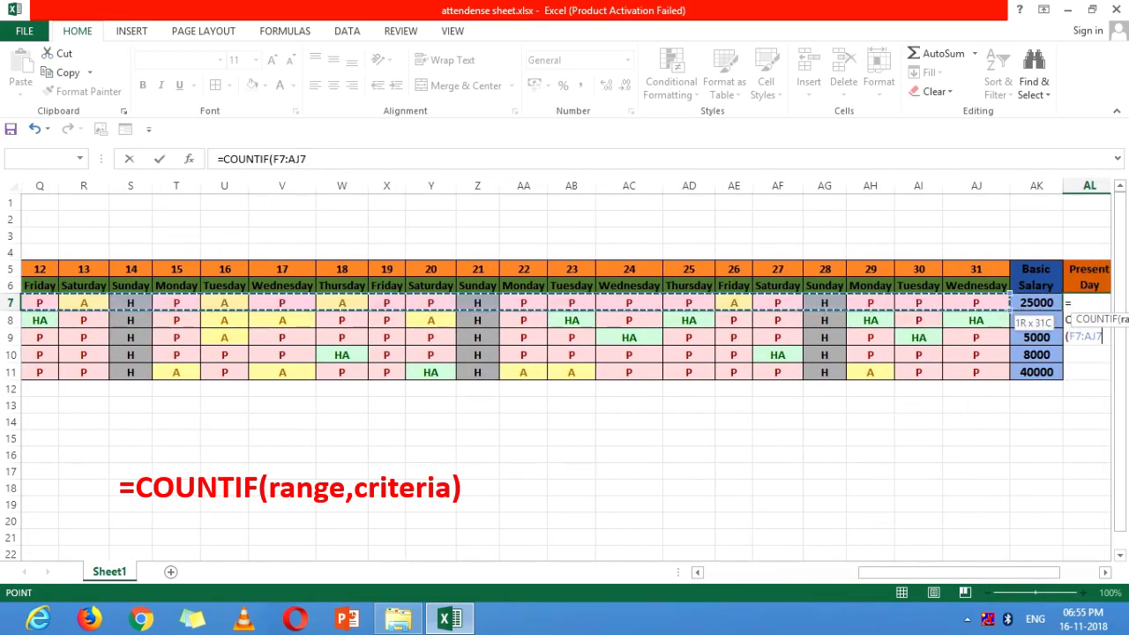
pyautogui.write(',')
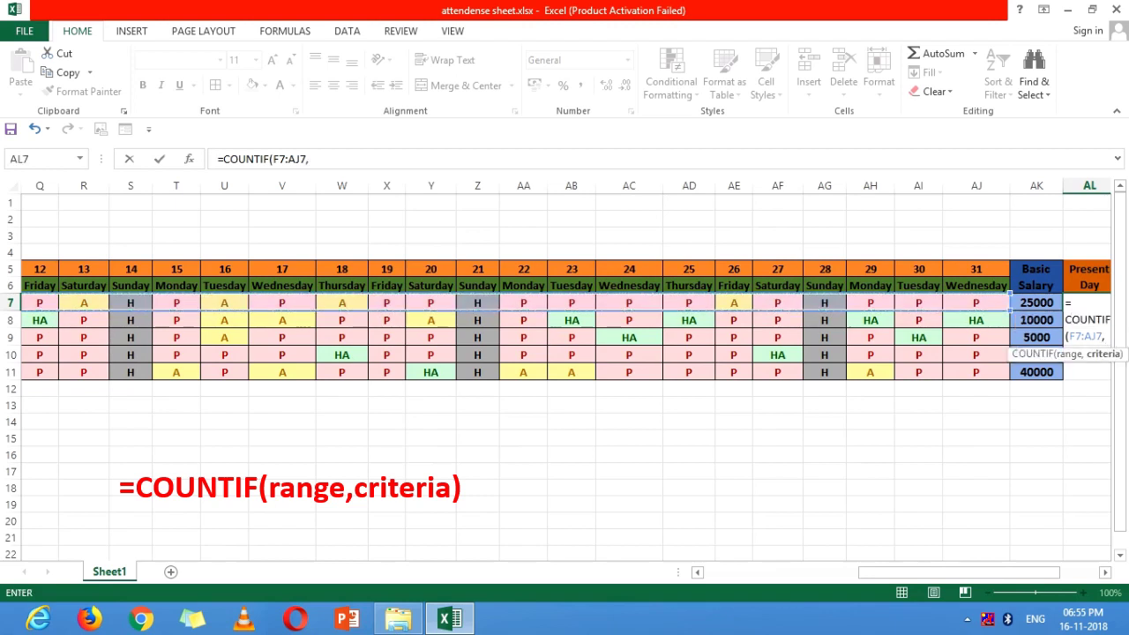
pyautogui.write('"')
pyautogui.write('P')
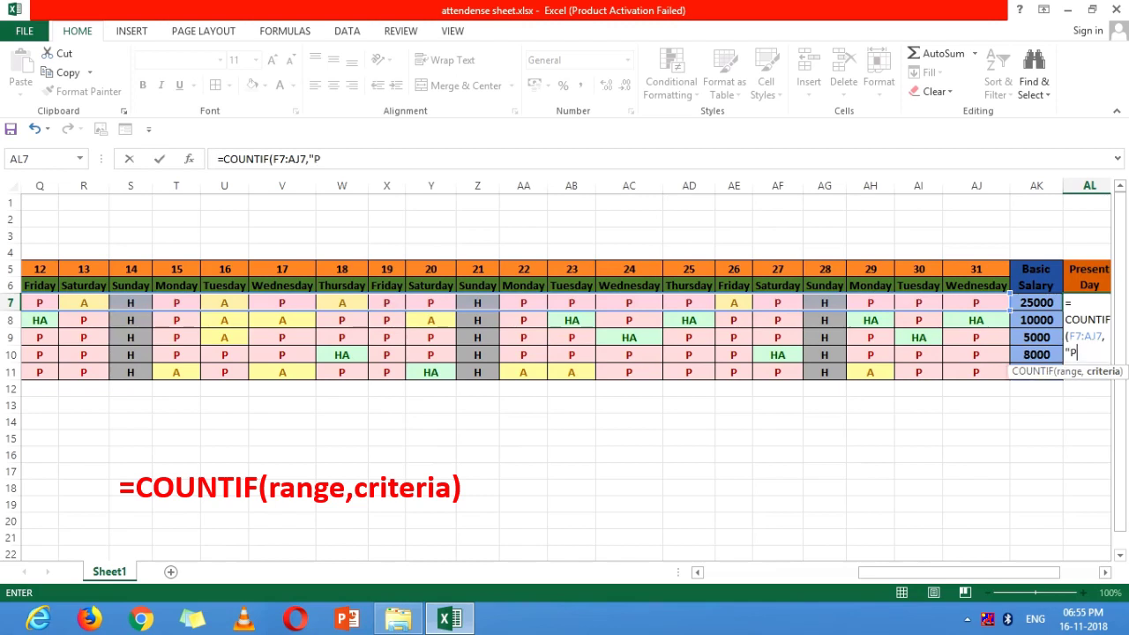
pyautogui.write('"')
pyautogui.write(')')
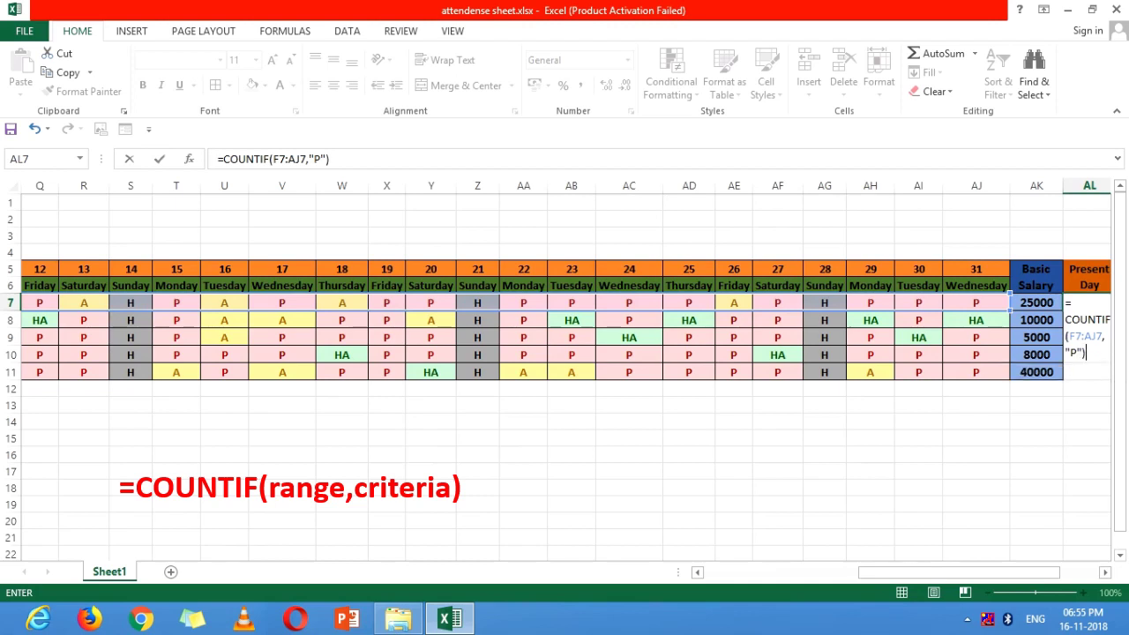
pyautogui.press('Return')
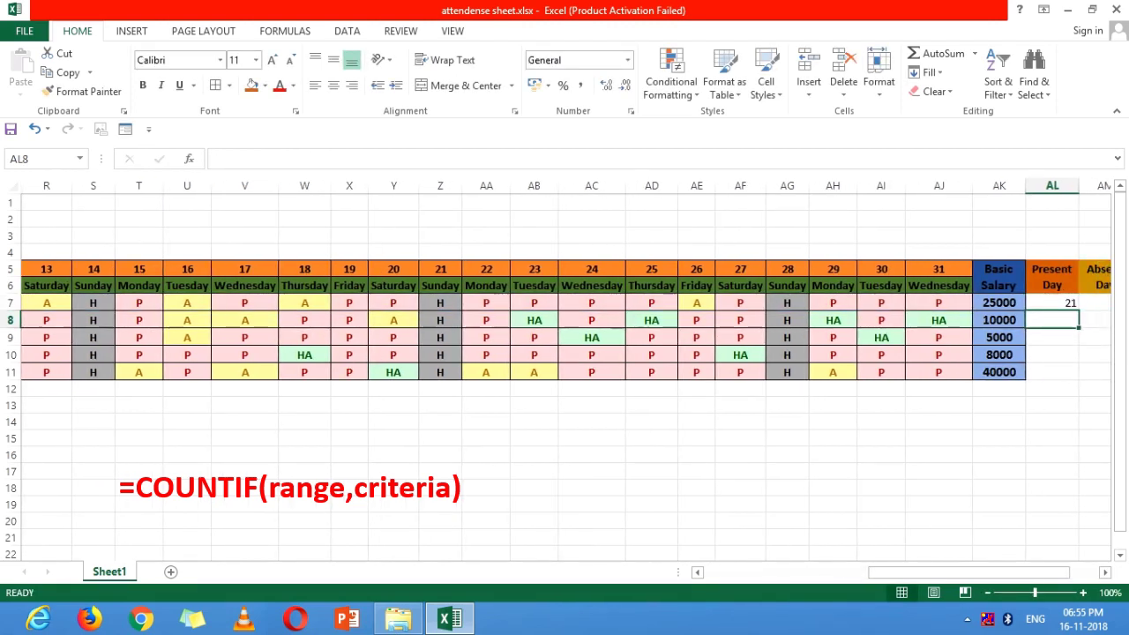
# - Fill the AL7 Present Day formula down to AL11, giving 21, 15, 22, 23 and 16
pyautogui.hscroll(2, 564, 370)
pyautogui.click(794, 302)
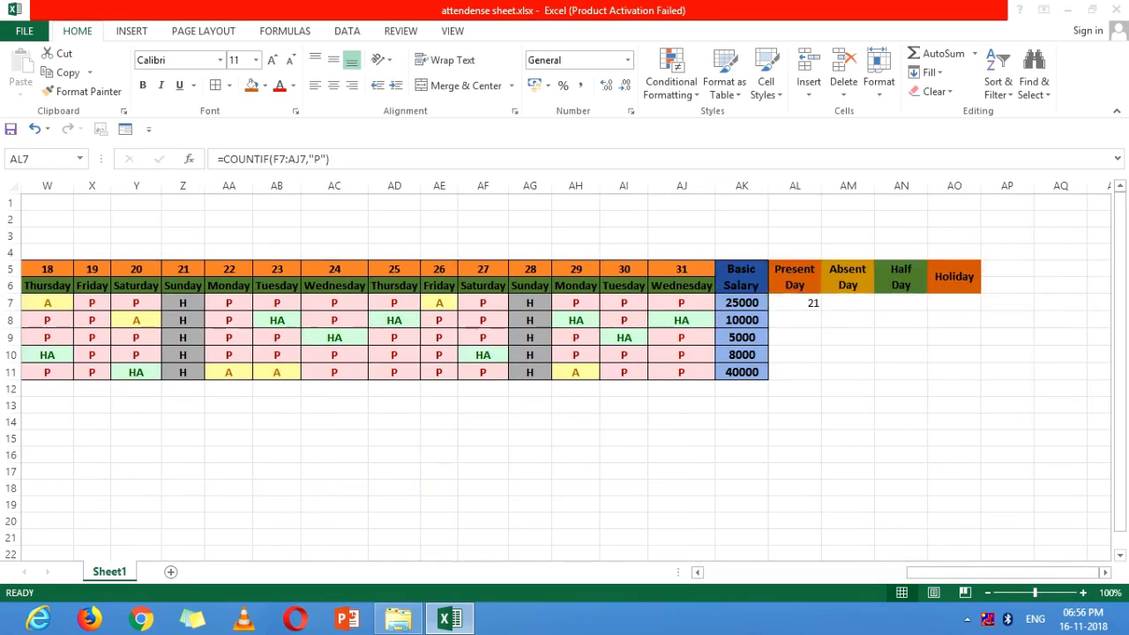
pyautogui.doubleClick(799, 303)
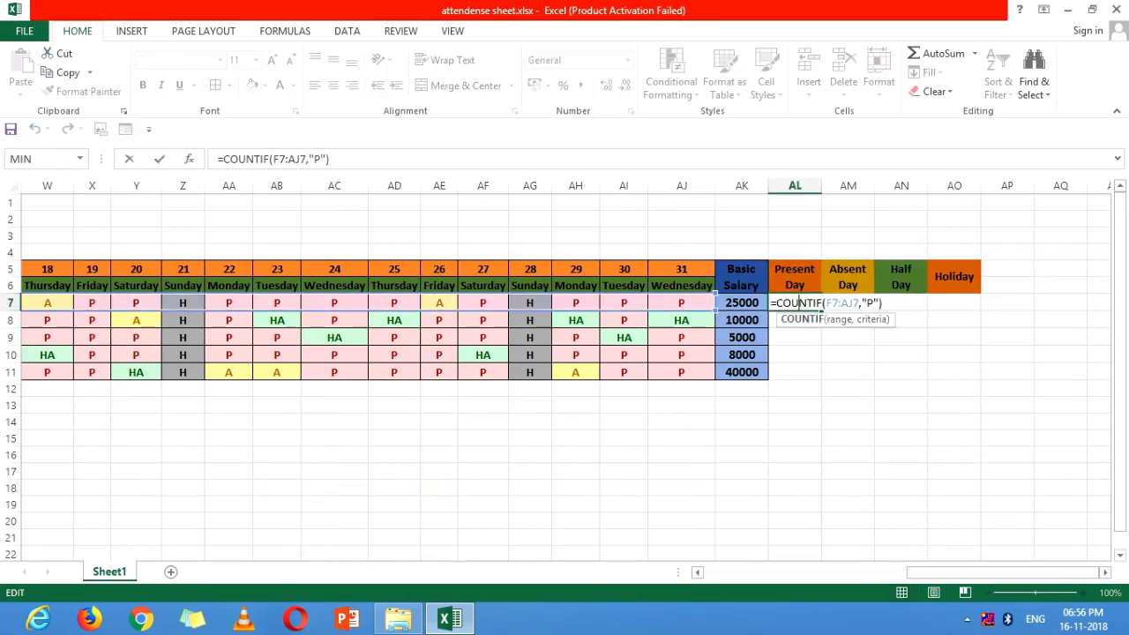
pyautogui.hotkey('ctrl', 'Return')
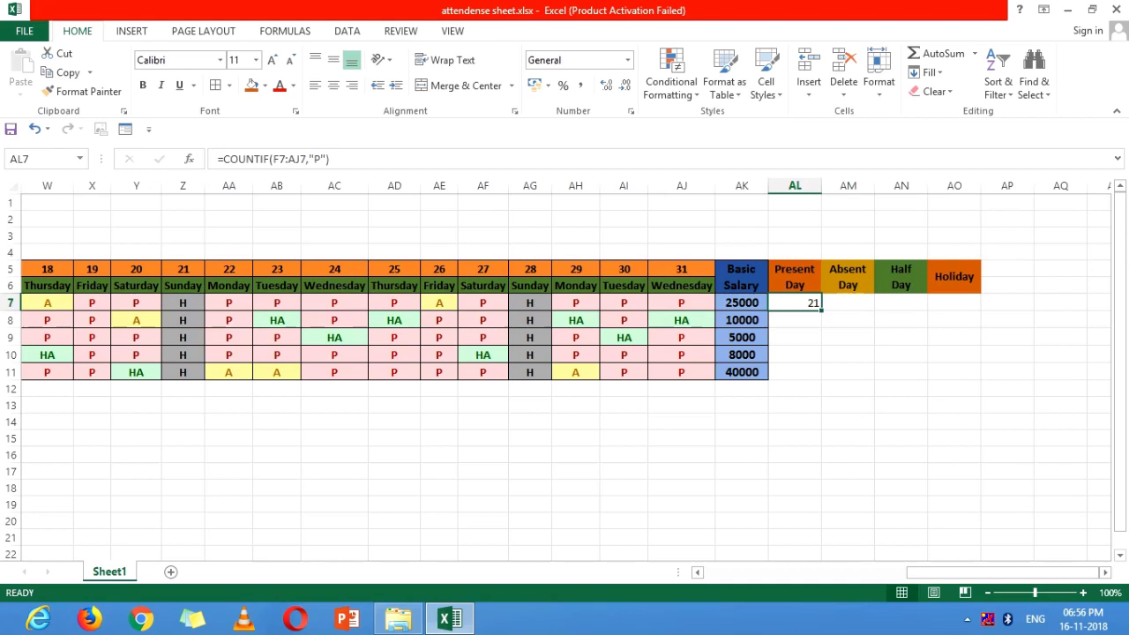
pyautogui.moveTo(821, 311); pyautogui.dragTo(821, 380)
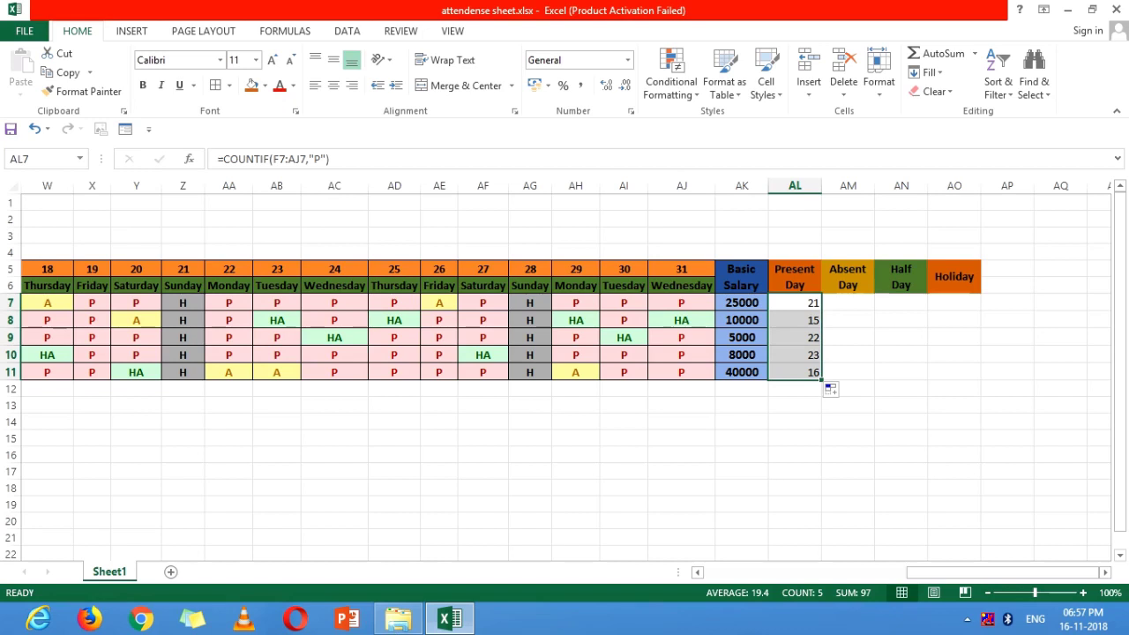
pyautogui.click(848, 303)
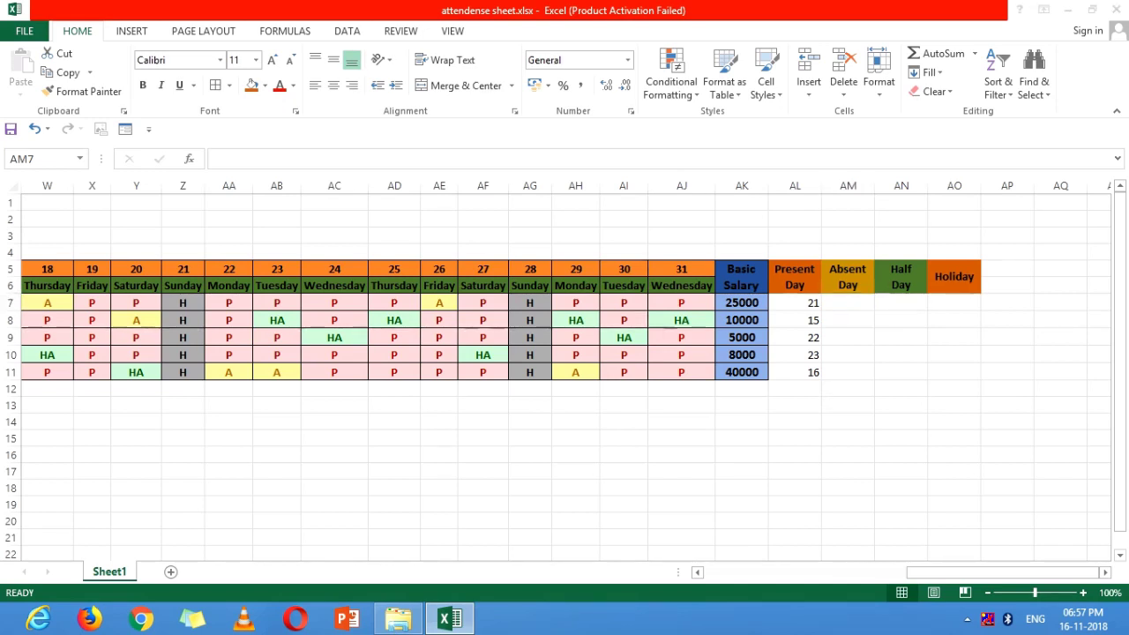
# - Enter =COUNTIF(F7:AJ7,"A") in AM7 so the first employee's Absent Day shows 6
pyautogui.write('-')
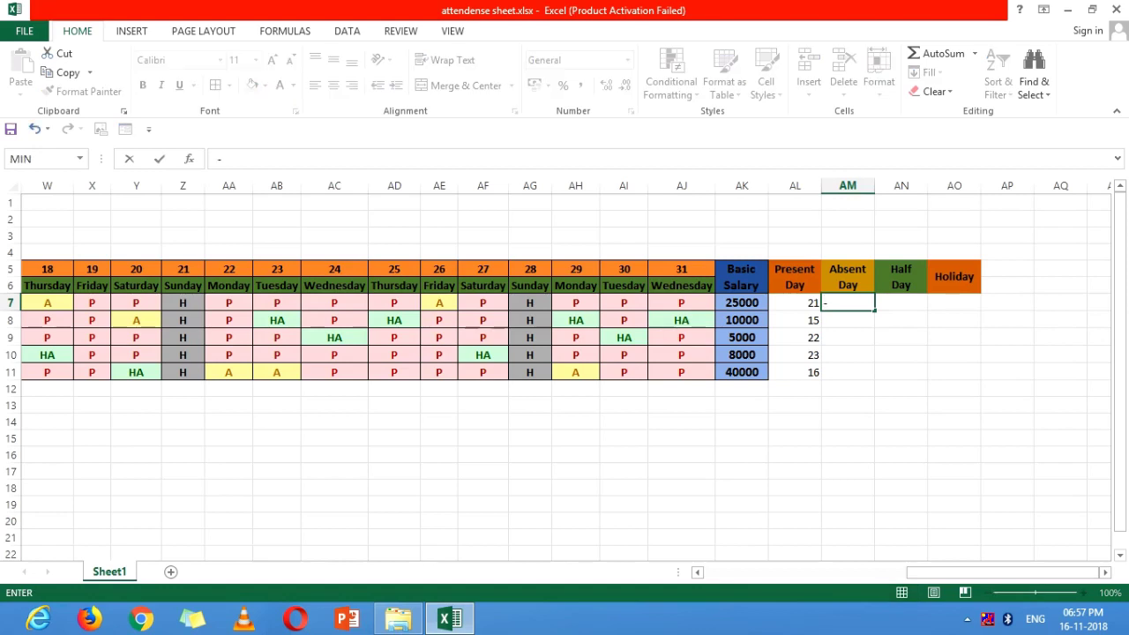
pyautogui.press('BackSpace')
pyautogui.write('=s')
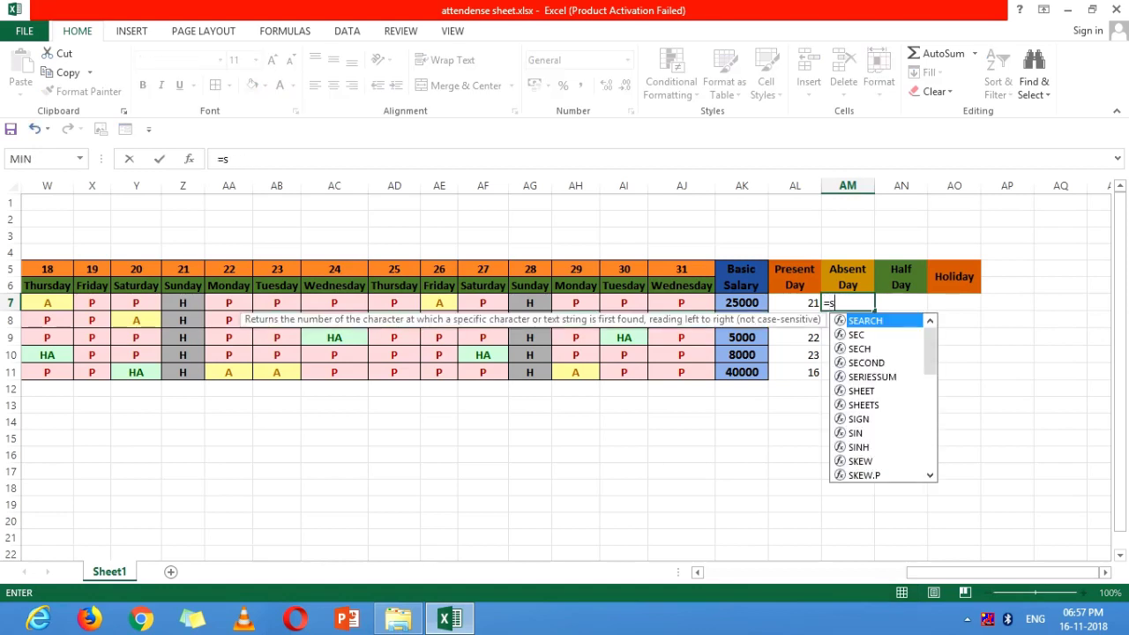
pyautogui.press('BackSpace')
pyautogui.write('coun')
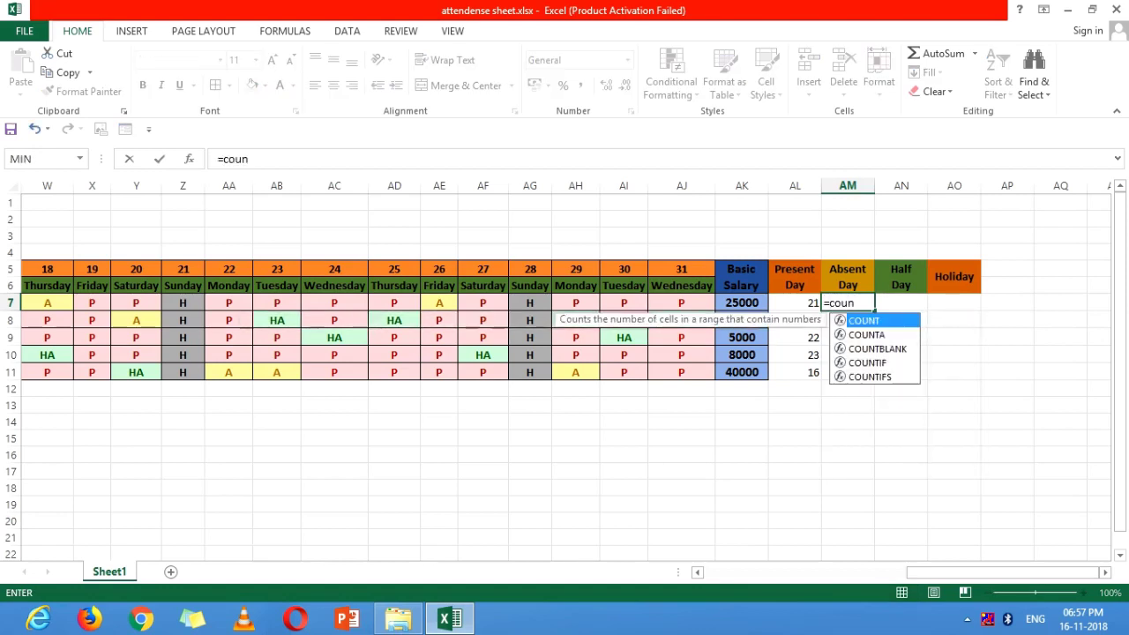
pyautogui.press('Down')
pyautogui.press('Down')
pyautogui.press('Down')
pyautogui.press('Tab')
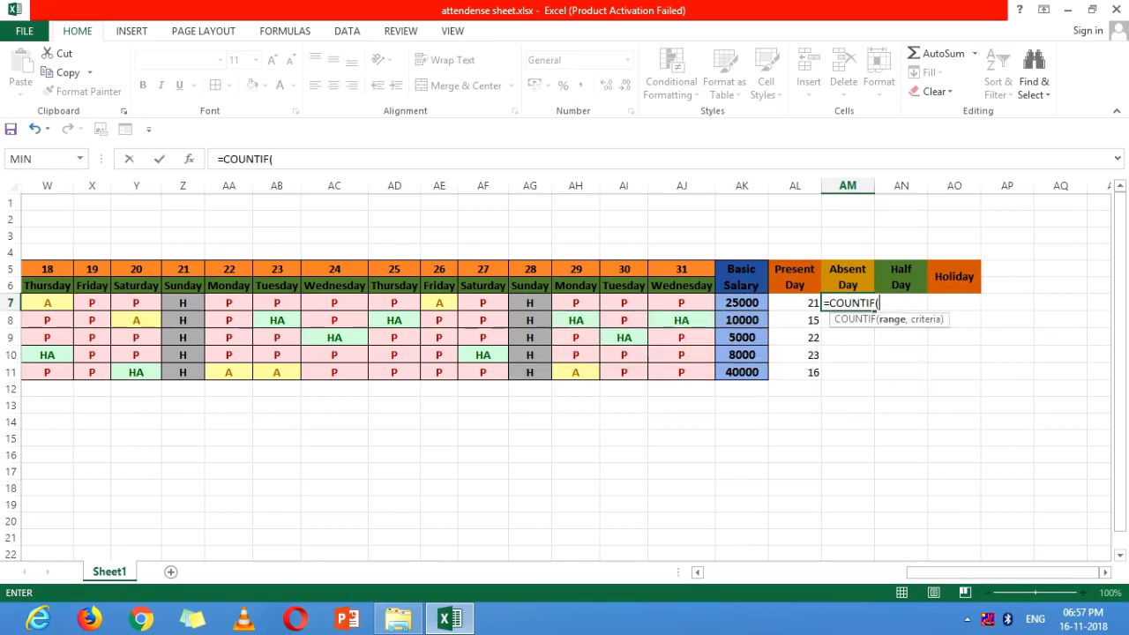
pyautogui.moveTo(1005, 572); pyautogui.dragTo(803, 572)
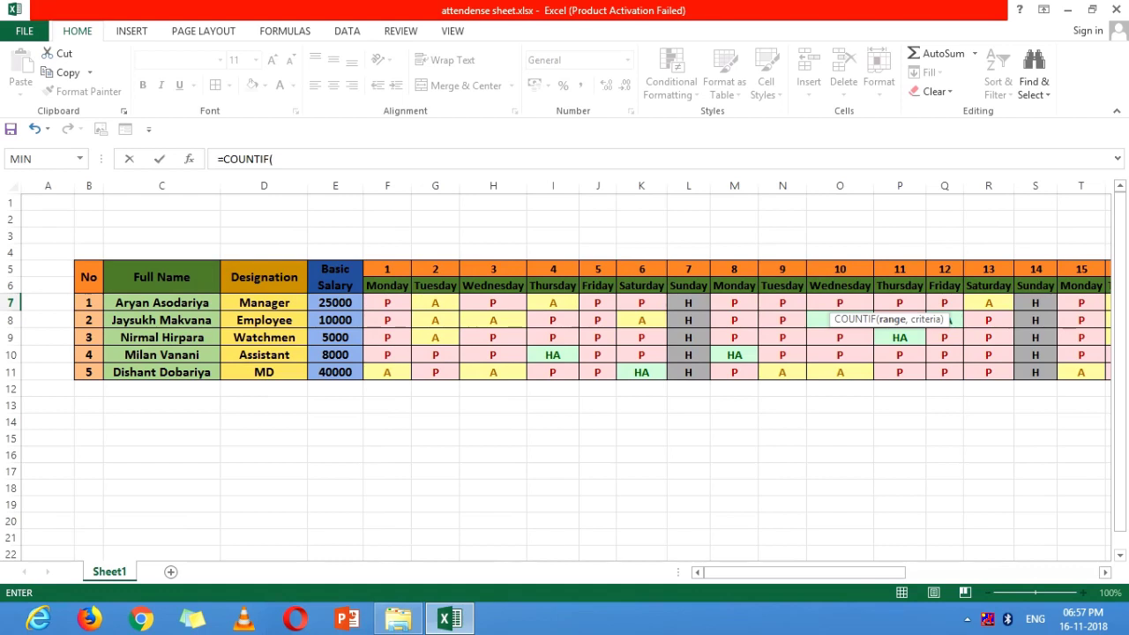
pyautogui.moveTo(387, 303); pyautogui.dragTo(1083, 304)
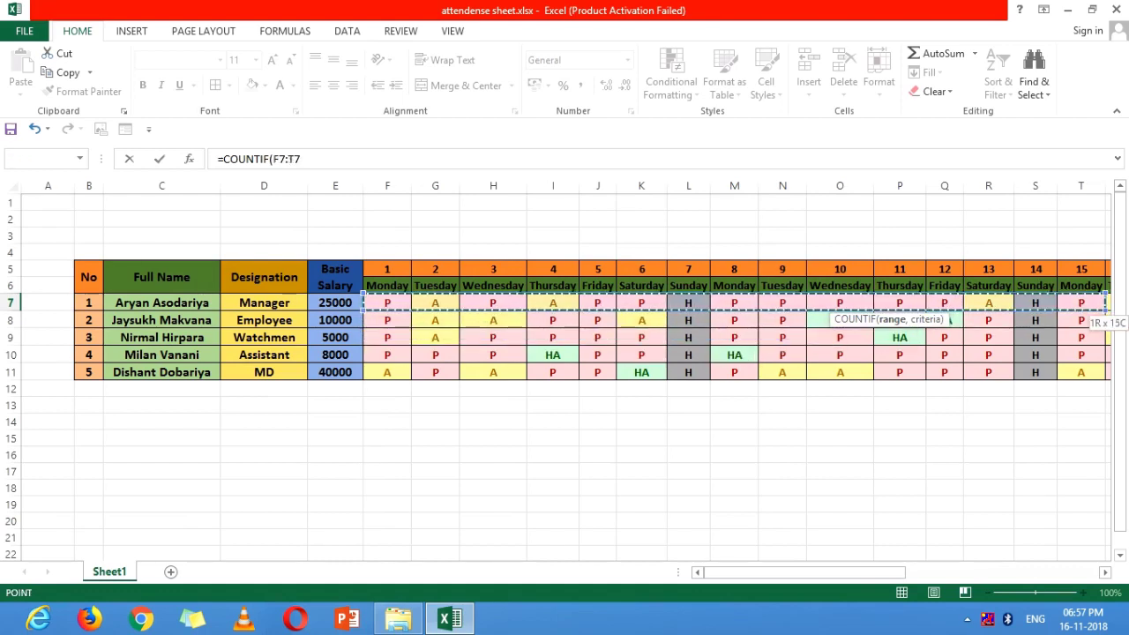
pyautogui.moveTo(1083, 304); pyautogui.dragTo(845, 305)
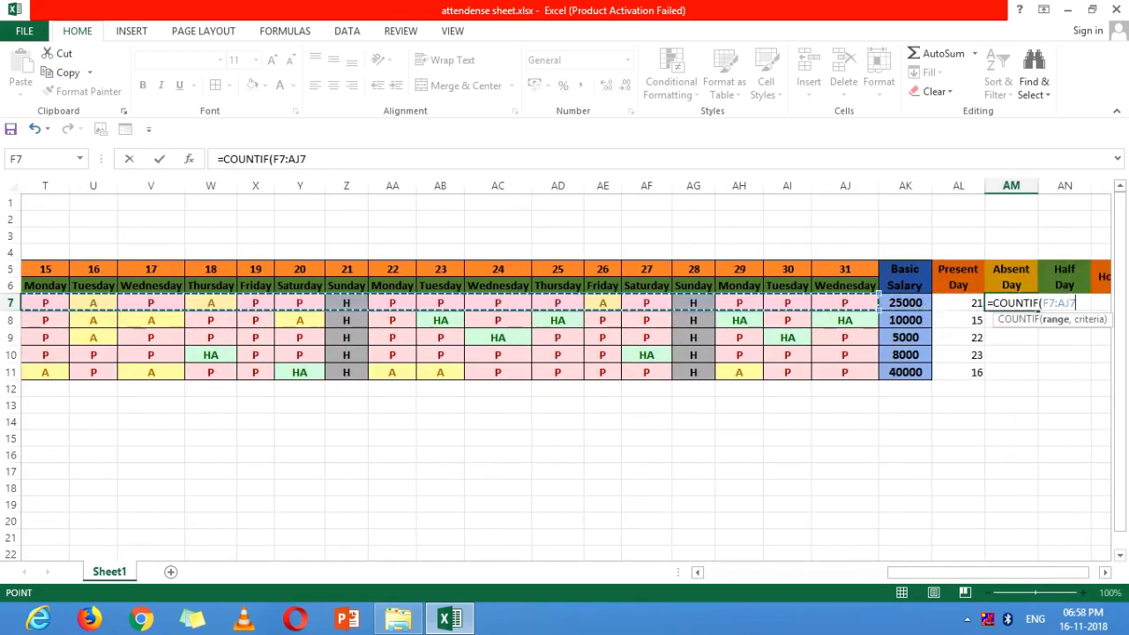
pyautogui.write(',"')
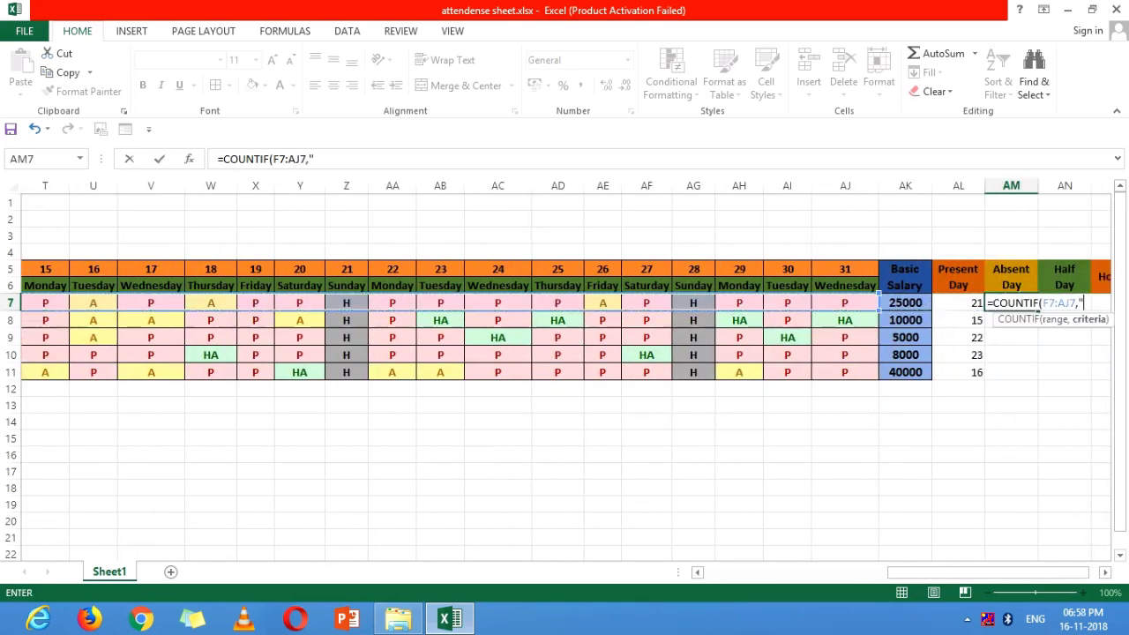
pyautogui.write('A')
pyautogui.write('")')
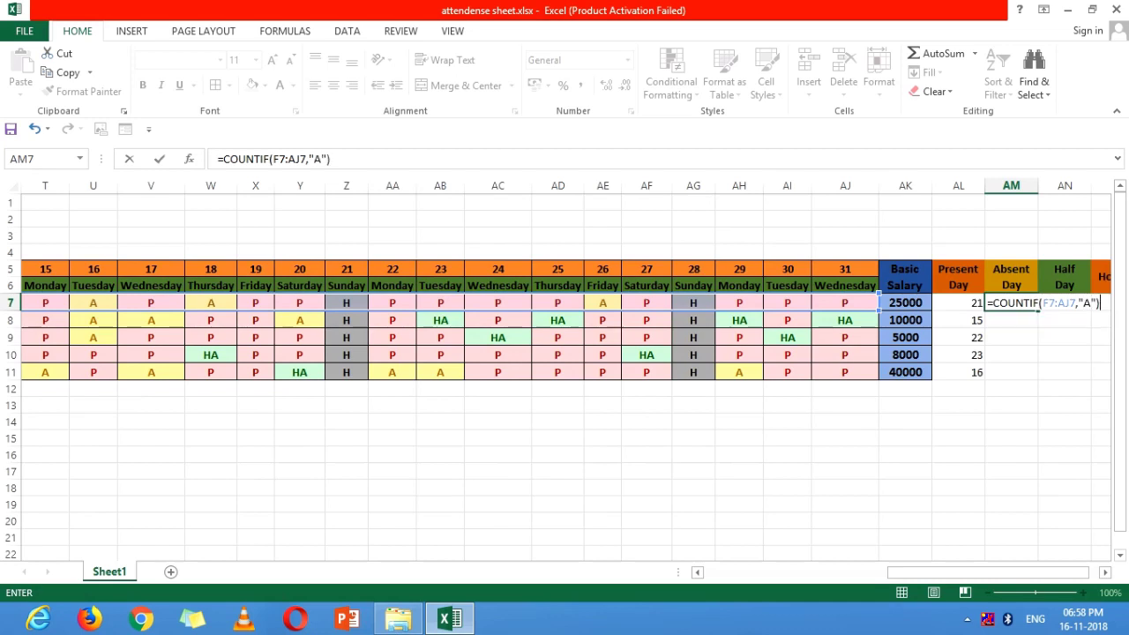
pyautogui.press('Return')
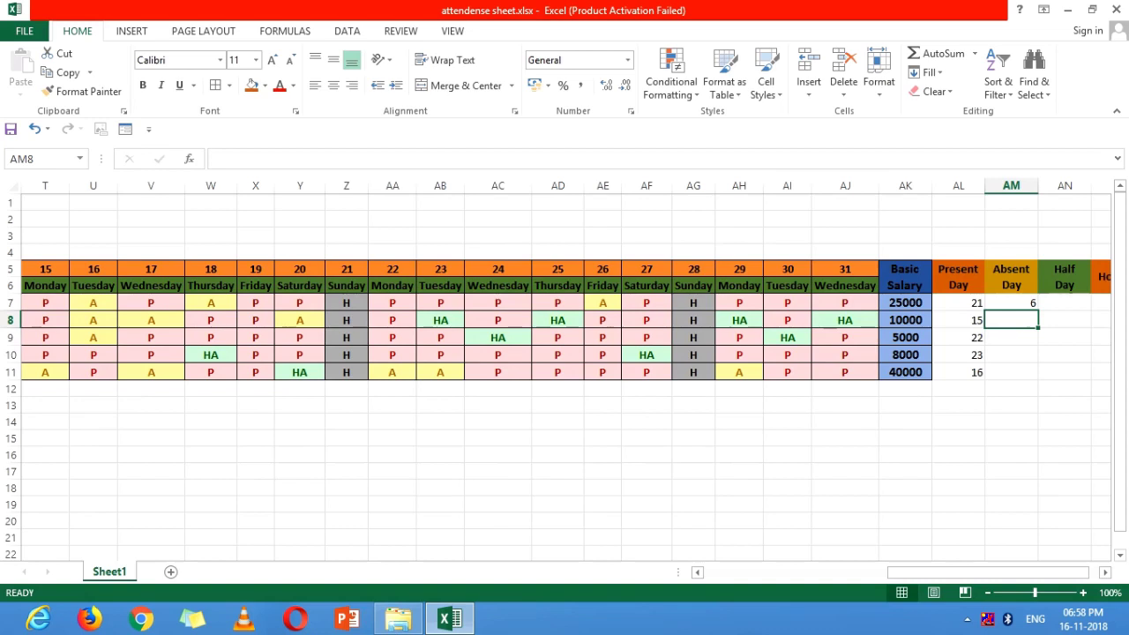
pyautogui.click(1012, 302)
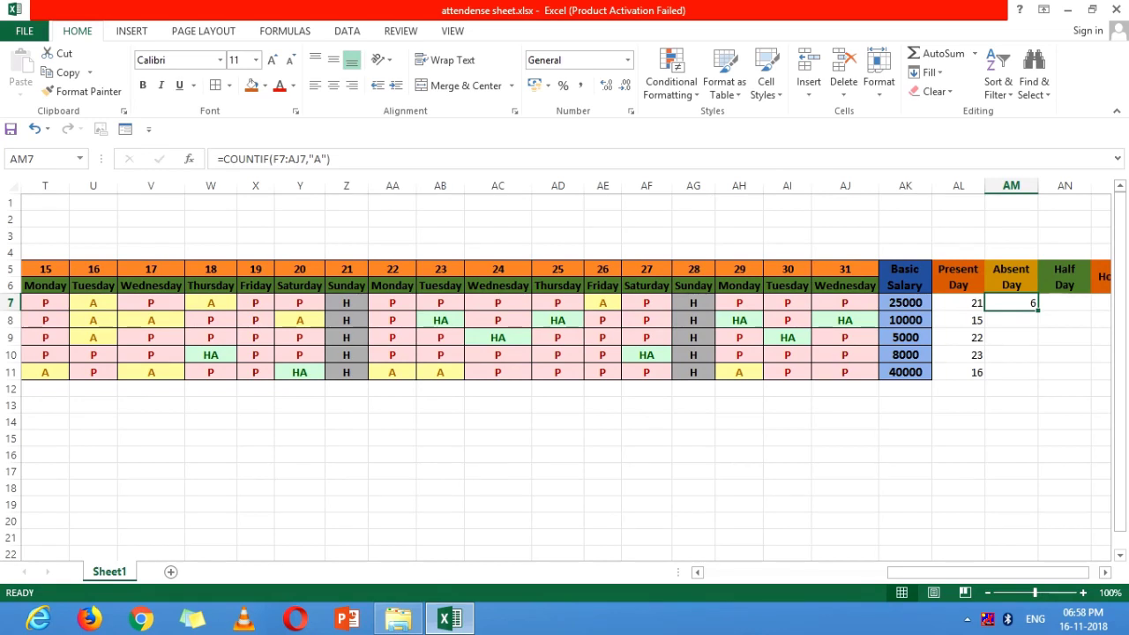
# - Fill the AM7 Absent Day formula down to AM11 and check the results 6, 6, 2, 0, 9
pyautogui.moveTo(1038, 311); pyautogui.dragTo(1038, 380)
pyautogui.click(1011, 319)
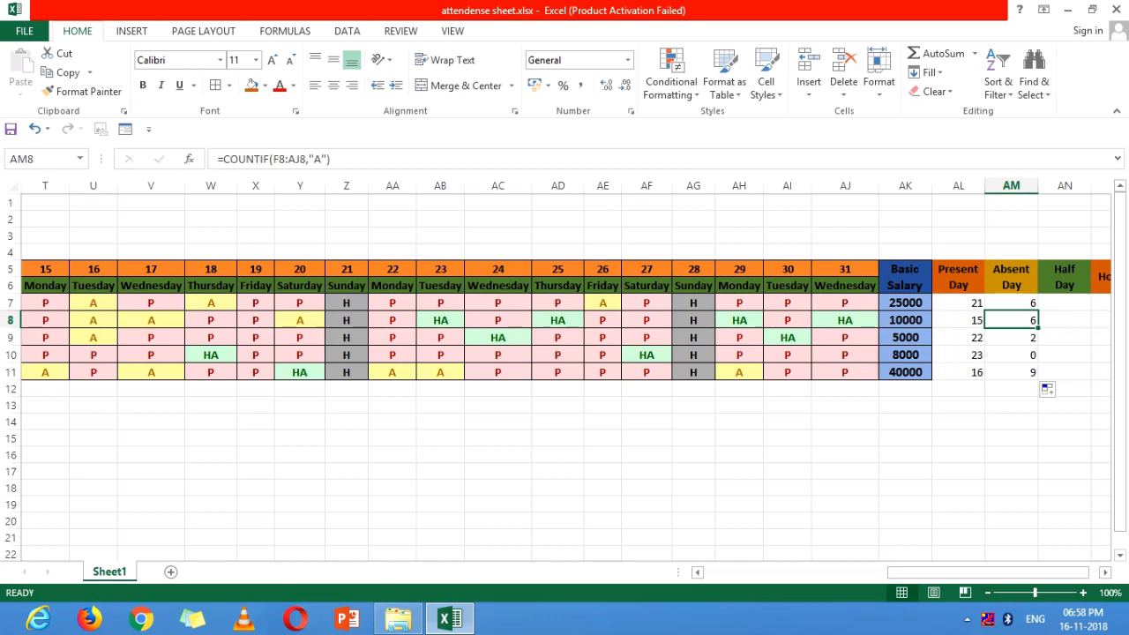
pyautogui.click(1065, 302)
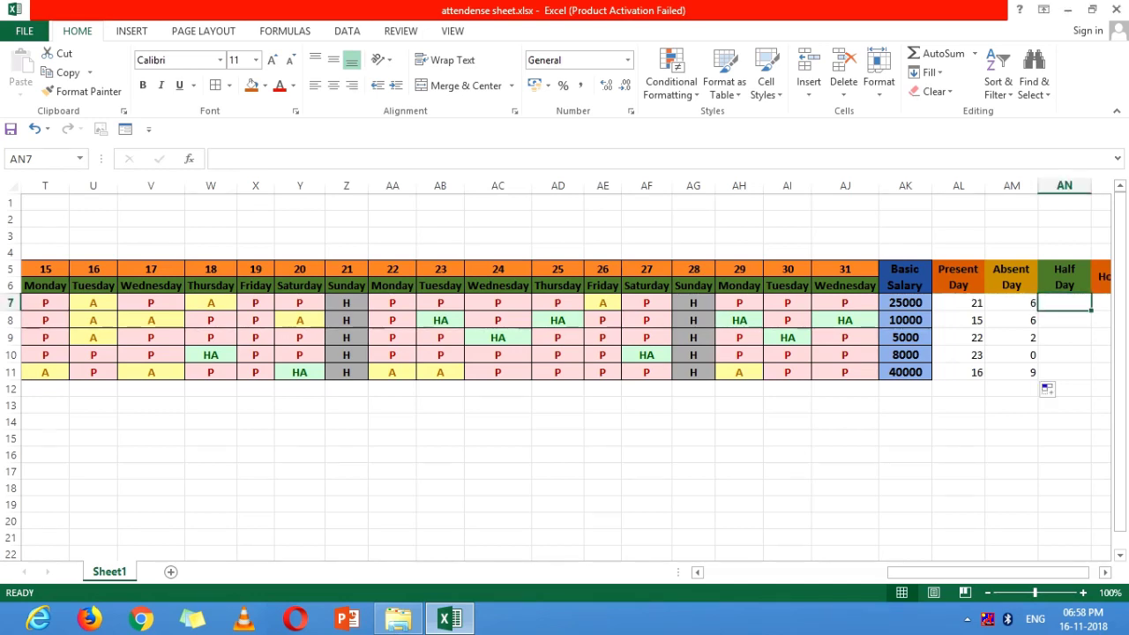
pyautogui.click(1012, 302)
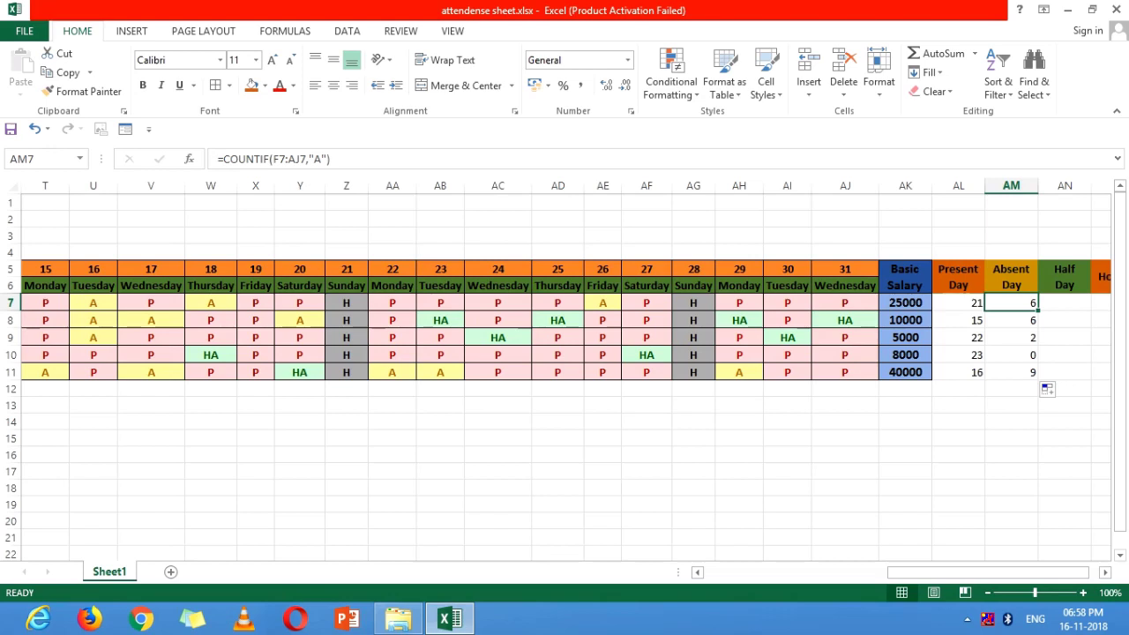
# - Copy the absent-count formula into AN7 and change its criterion from "A" to "HA"
pyautogui.hotkey('ctrl', 'c')
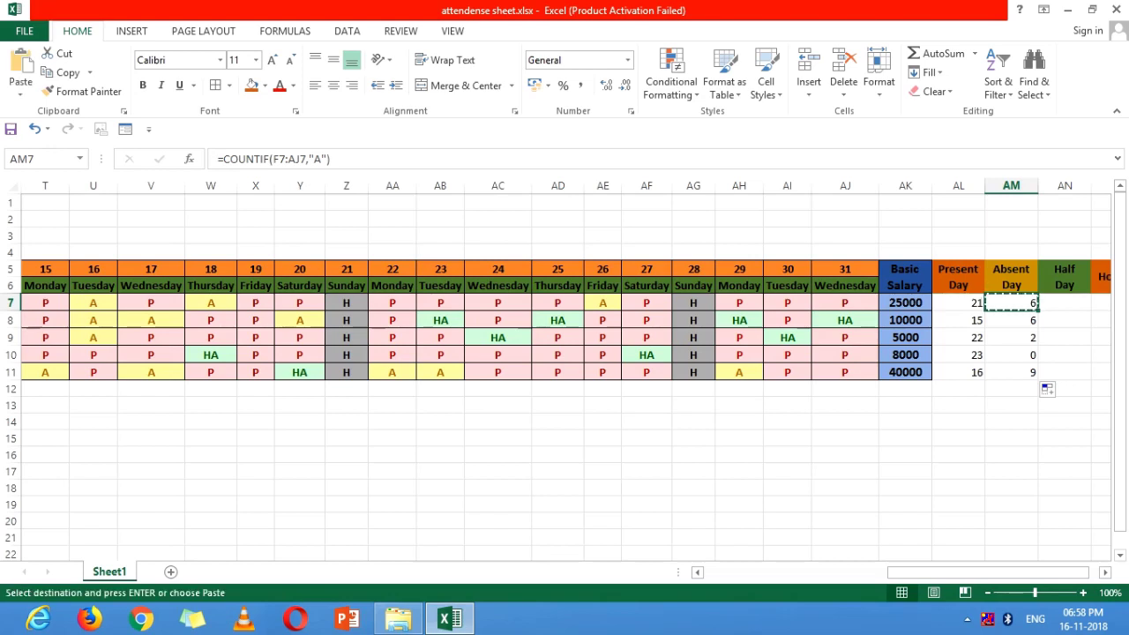
pyautogui.click(1064, 303)
pyautogui.hotkey('ctrl', 'v')
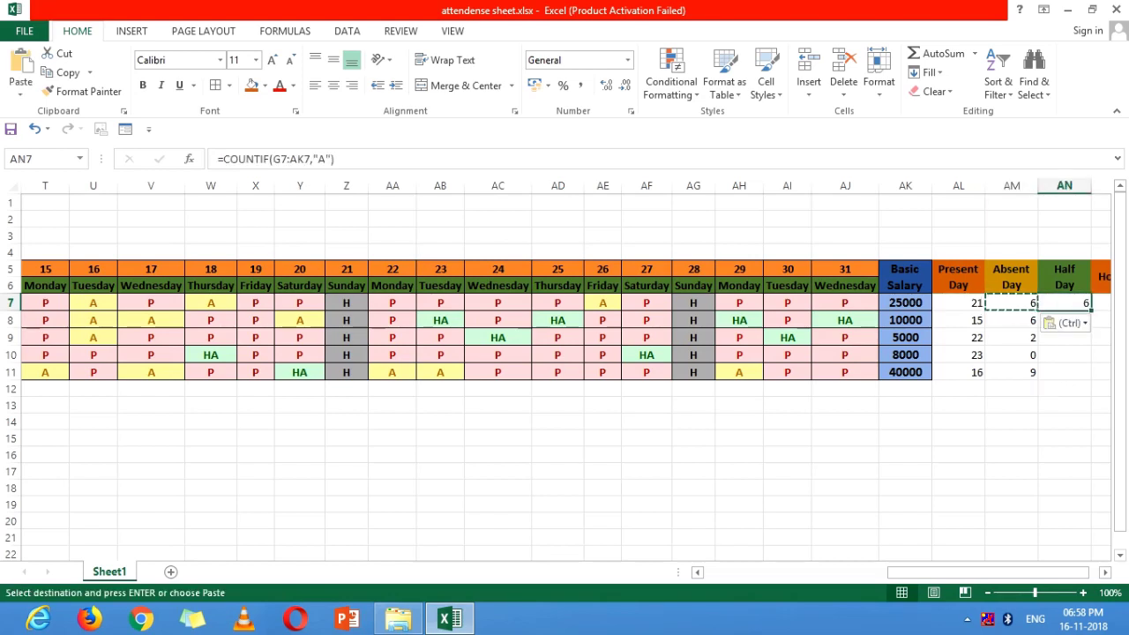
pyautogui.doubleClick(1049, 302)
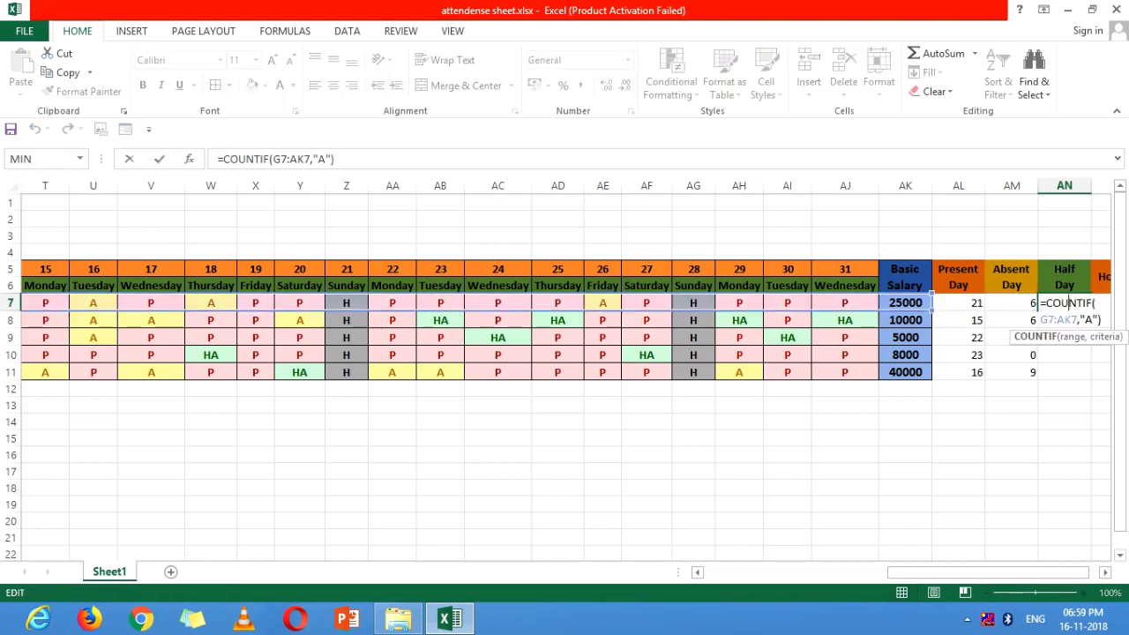
pyautogui.click(1092, 319)
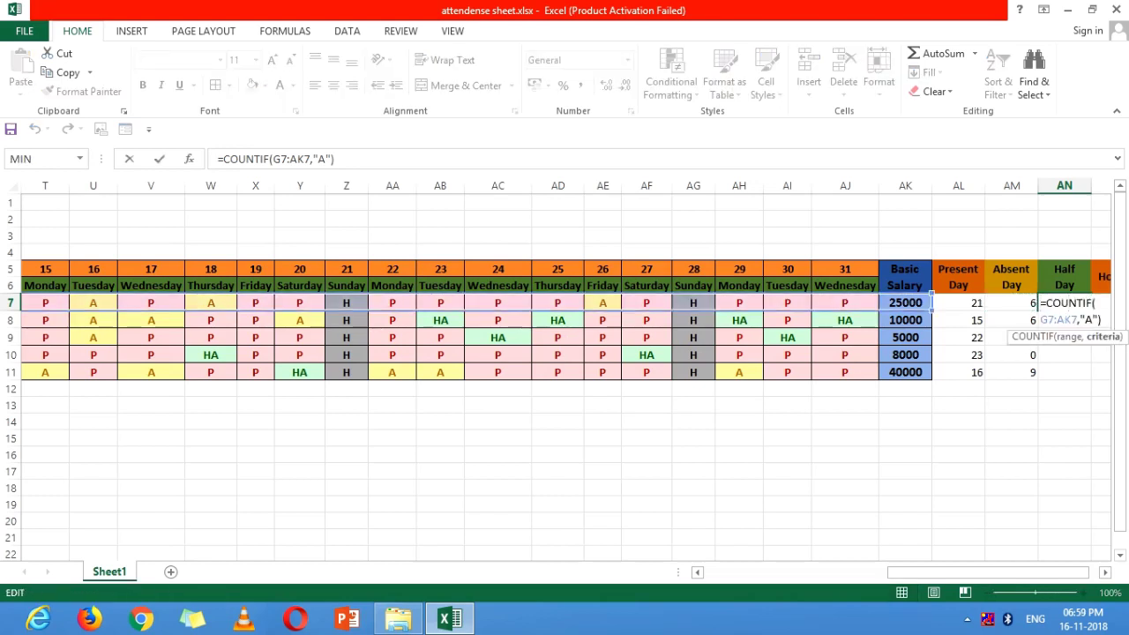
pyautogui.press('BackSpace')
pyautogui.write('HA')
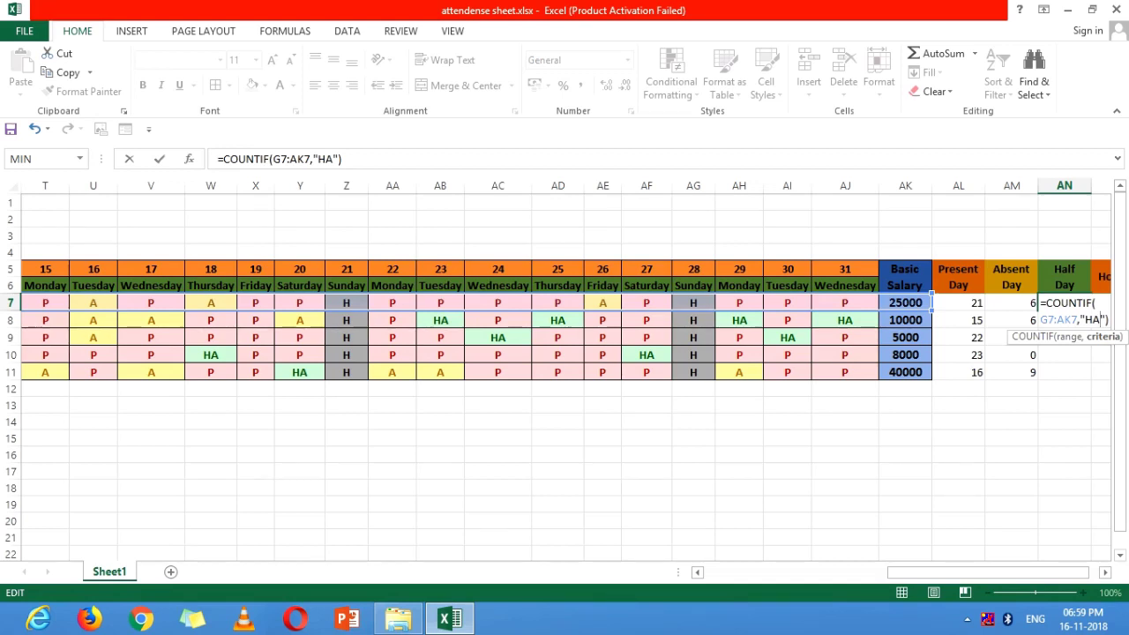
pyautogui.press('Return')
# - Fill the Half Day formula down to AN11, giving 0, 6, 3, 4 and 2
pyautogui.click(1065, 302)
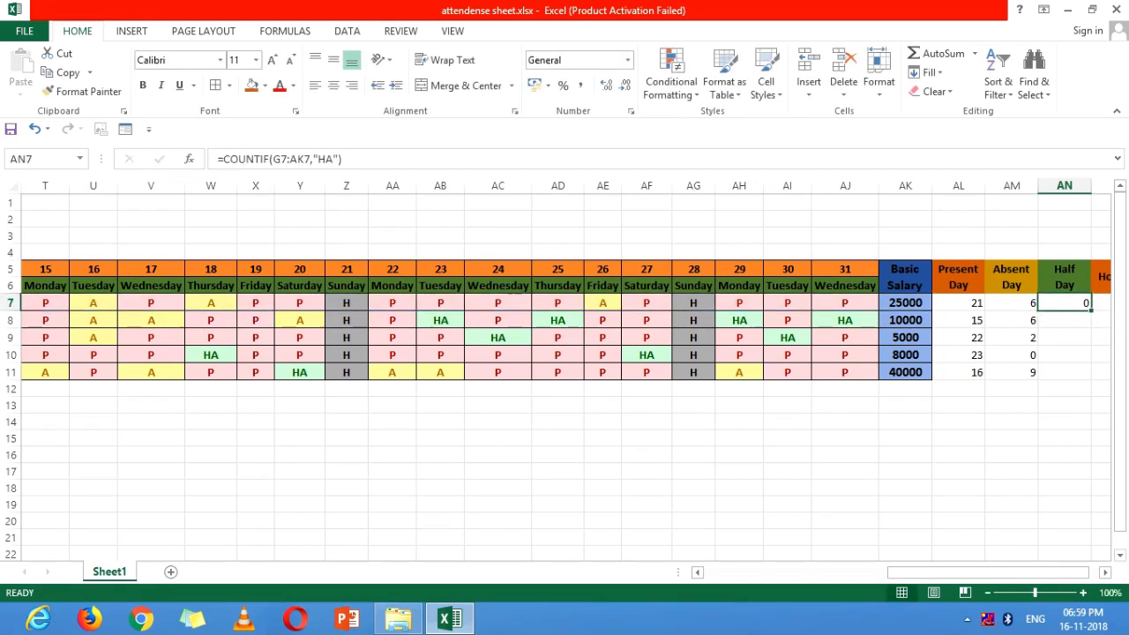
pyautogui.moveTo(1091, 309); pyautogui.dragTo(1085, 378)
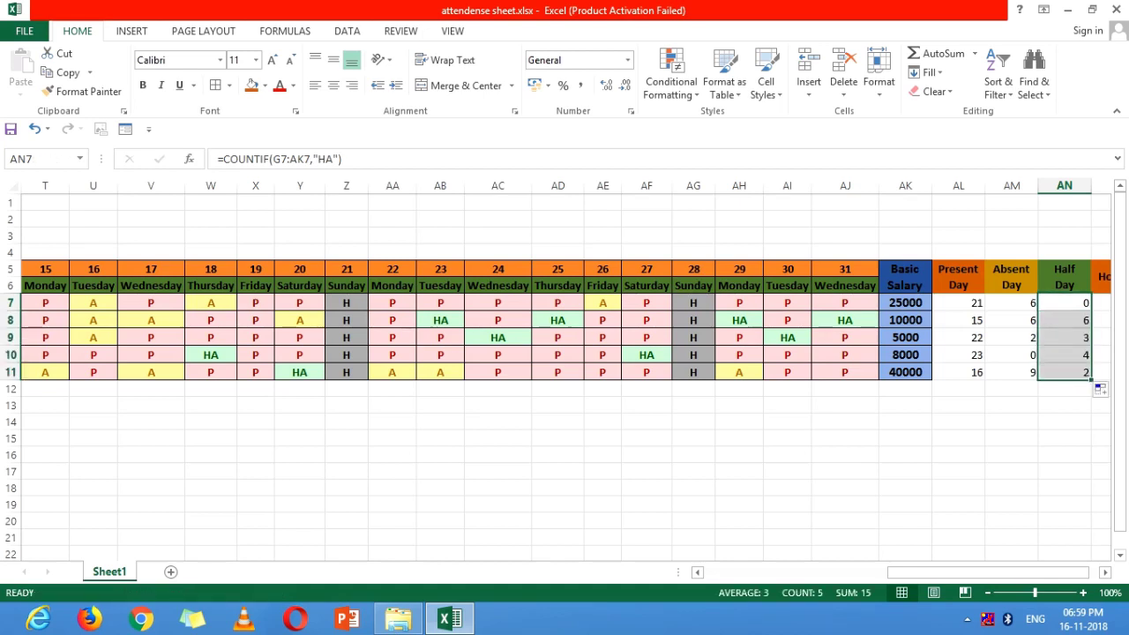
pyautogui.hscroll(1, 564, 370)
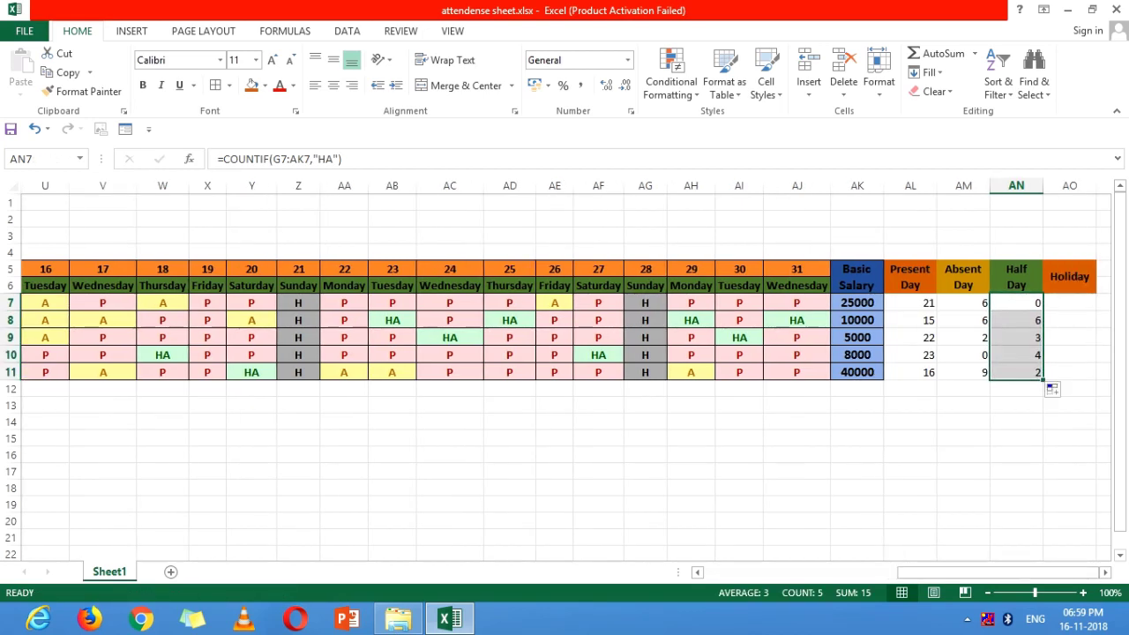
pyautogui.click(1016, 303)
pyautogui.hotkey('ctrl', 'c')
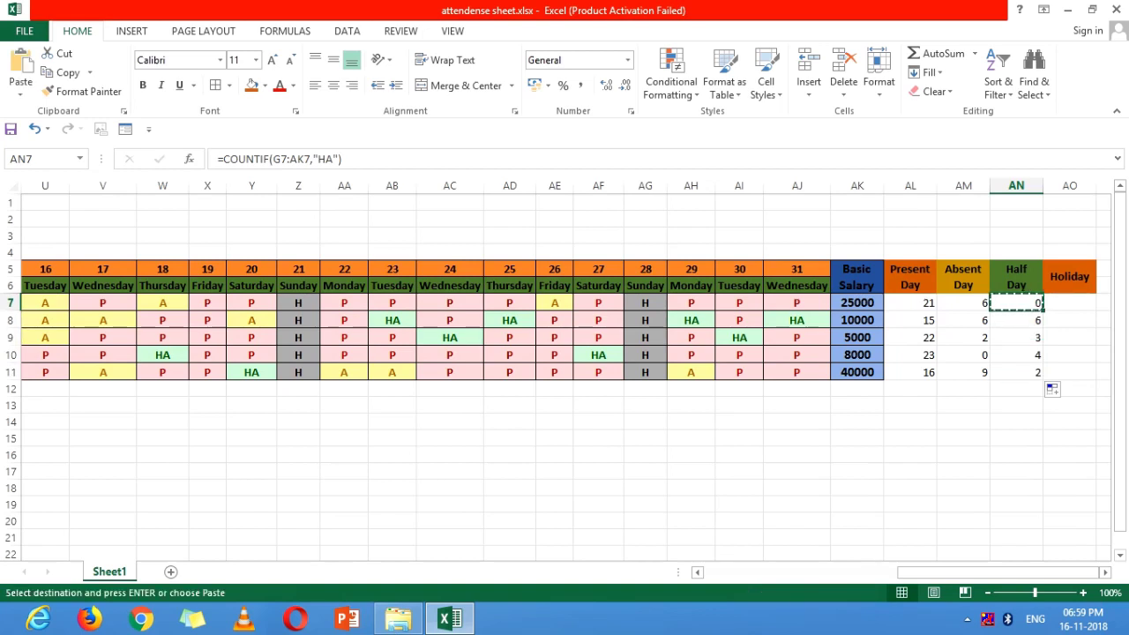
# - Paste the count formula into AO7, change its criterion to "H", and fill down to AO11
pyautogui.click(1069, 302)
pyautogui.hotkey('ctrl', 'v')
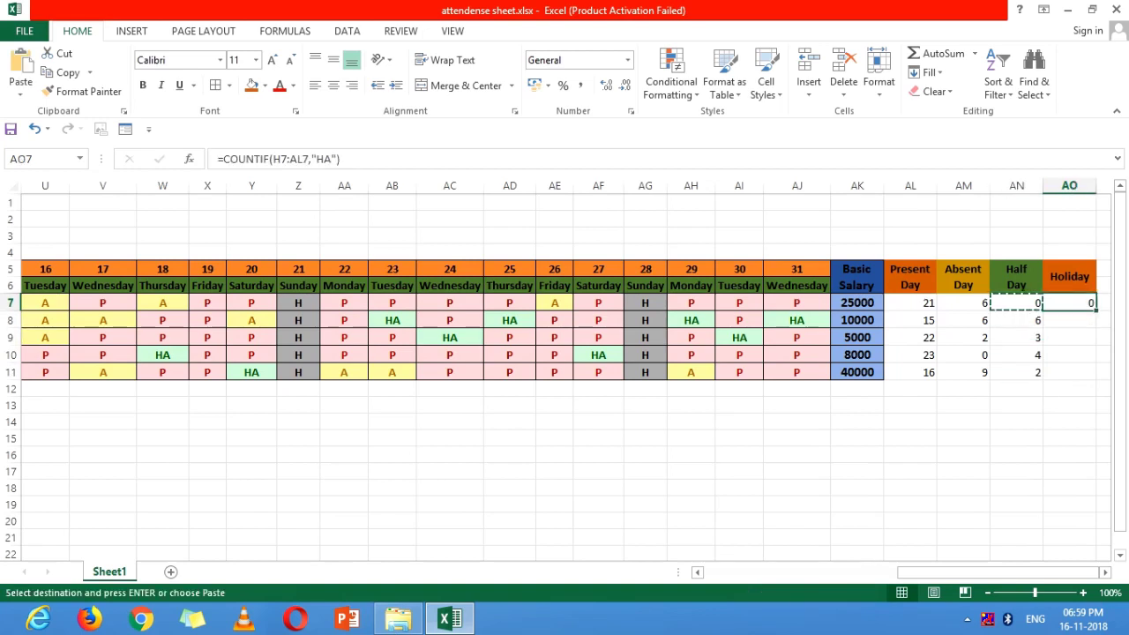
pyautogui.press('F2')
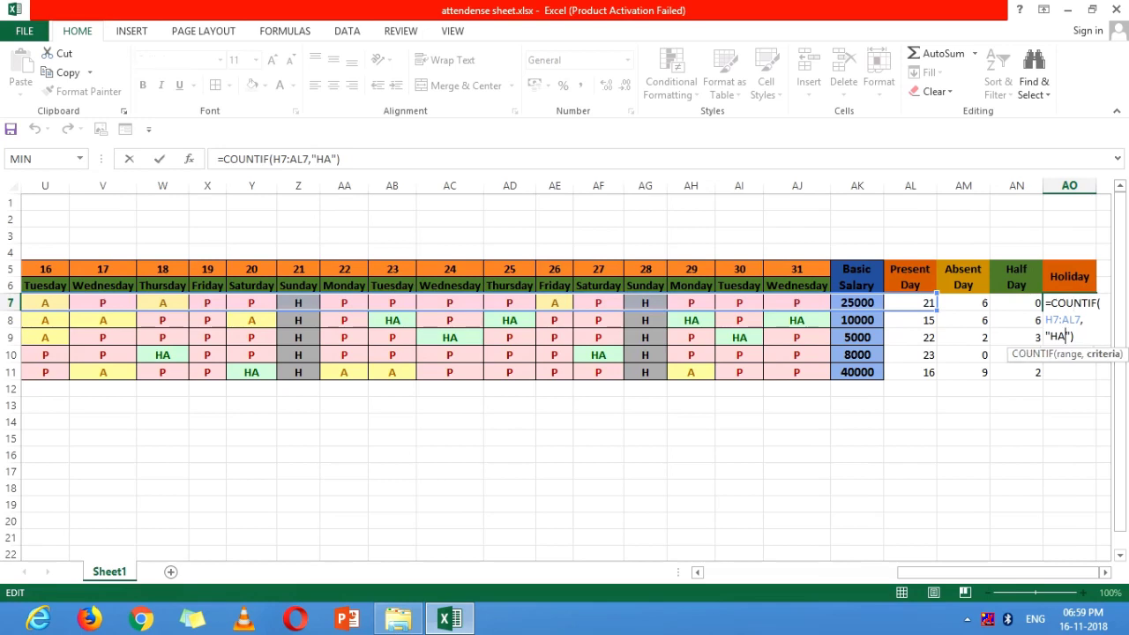
pyautogui.click(1071, 336)
pyautogui.press('BackSpace')
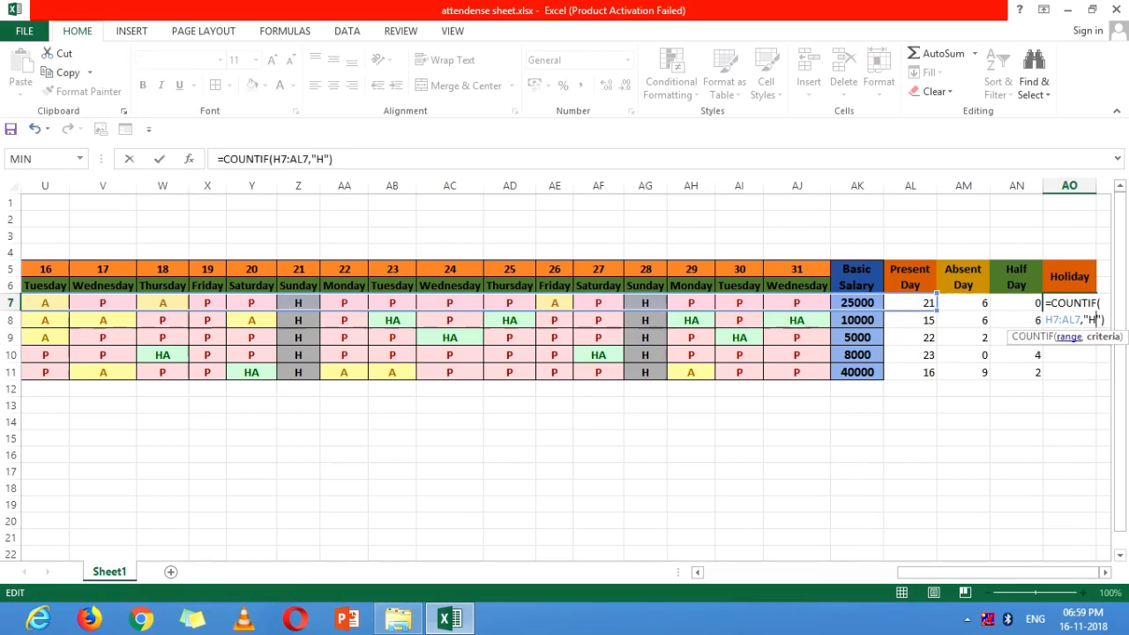
pyautogui.press('Return')
pyautogui.click(1069, 302)
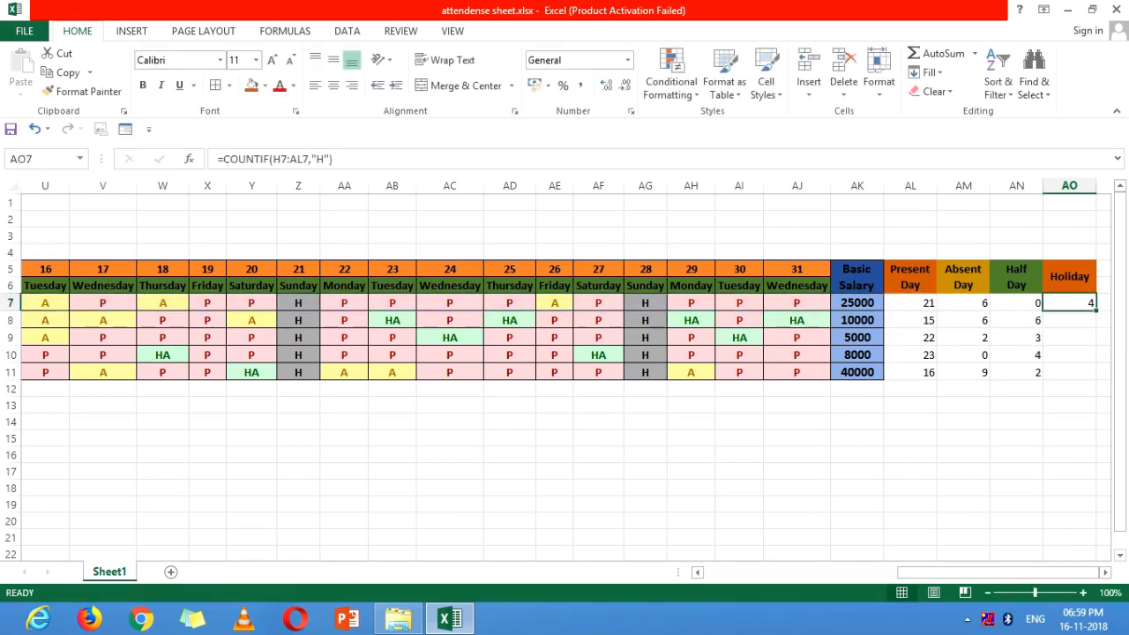
pyautogui.moveTo(1095, 311); pyautogui.dragTo(1092, 377)
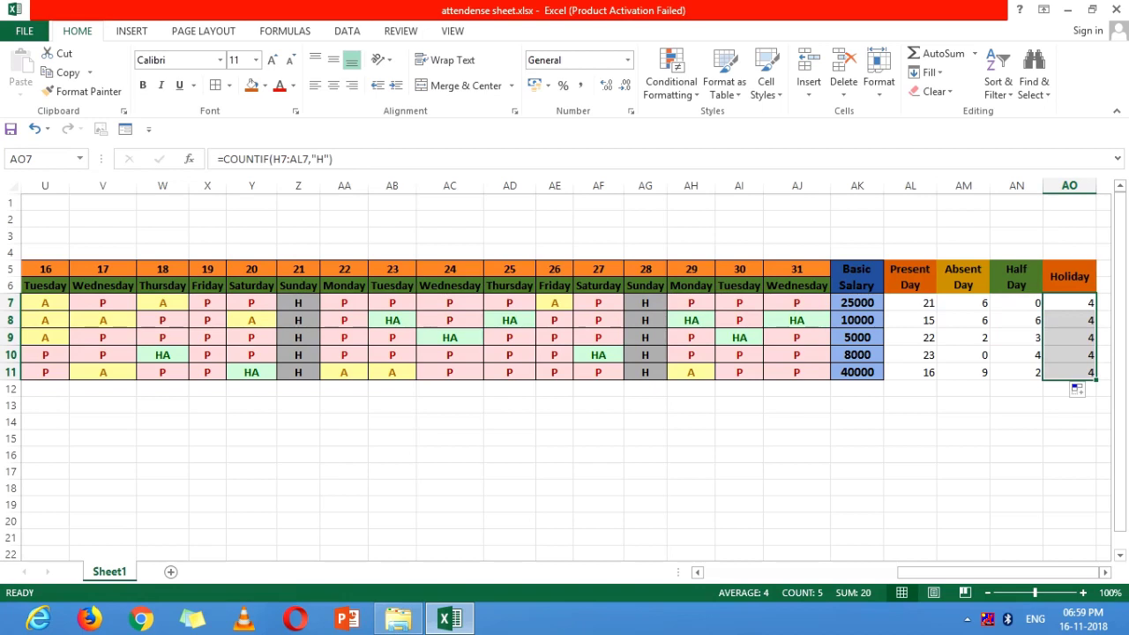
pyautogui.moveTo(1102, 303); pyautogui.dragTo(1102, 371)
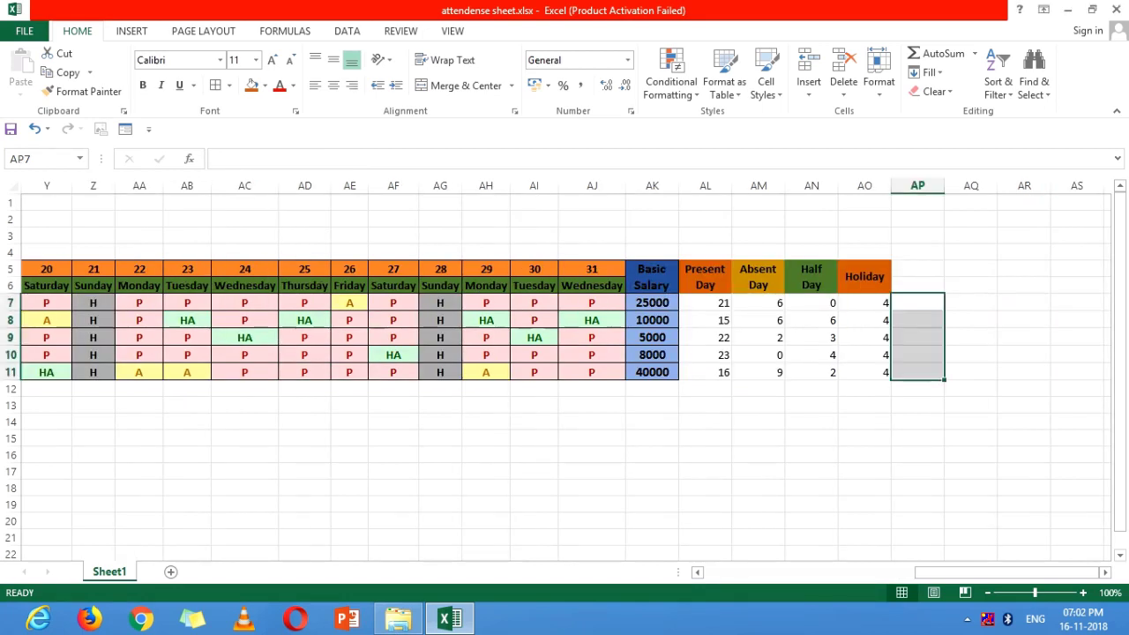
# - Type the two-line header 'One Day Salary' in AP5, middle-align it, and merge AP5:AP6
pyautogui.click(917, 268)
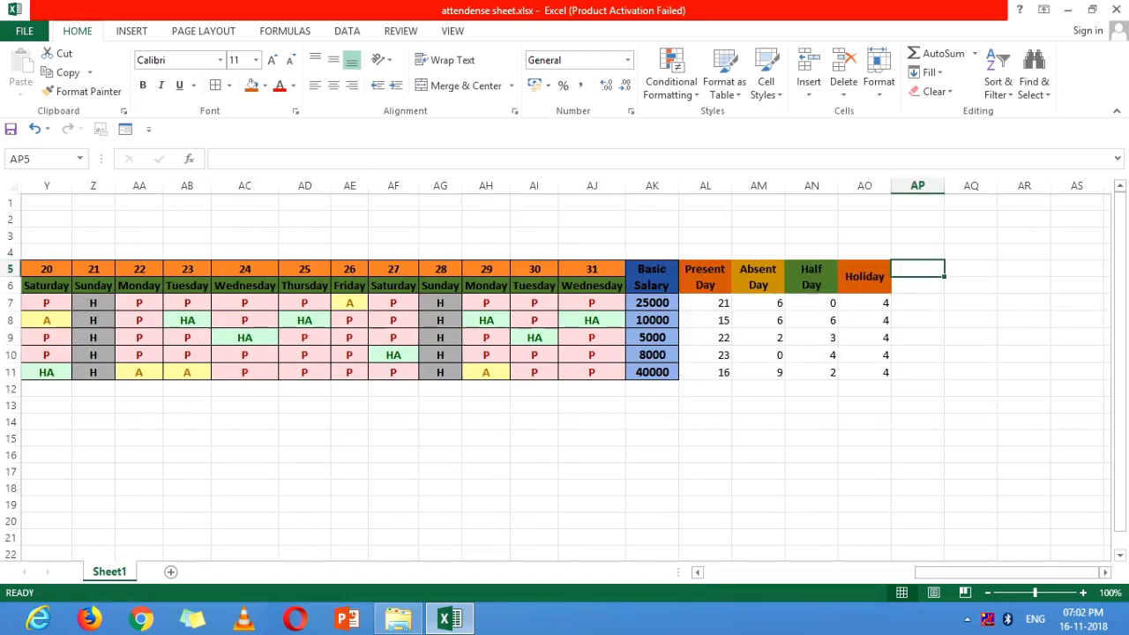
pyautogui.write('One')
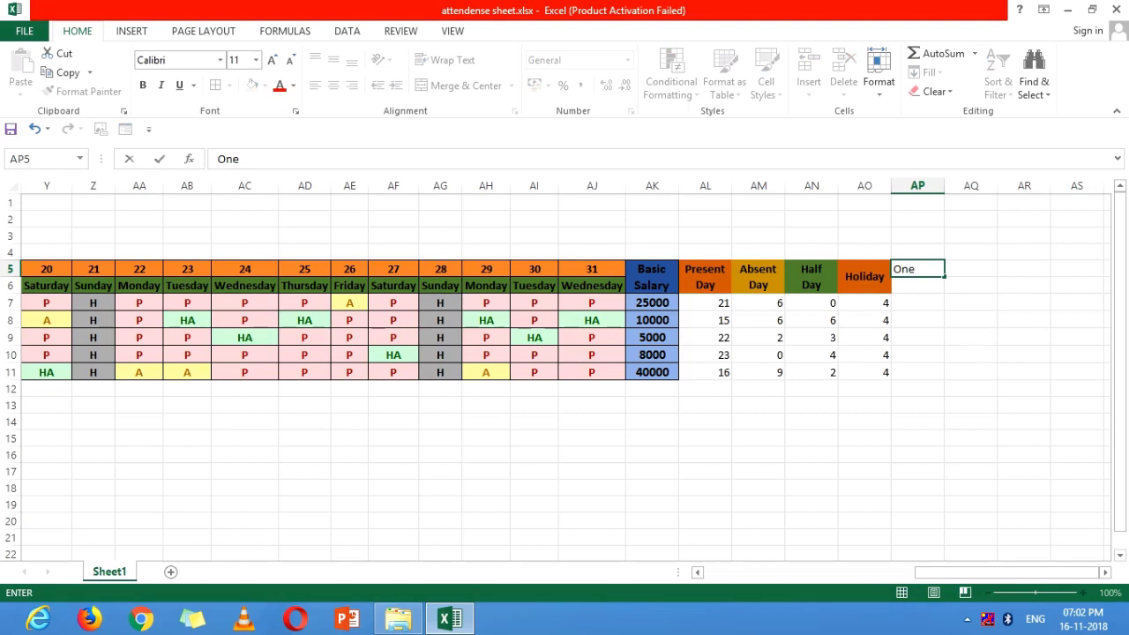
pyautogui.write(' Day')
pyautogui.hotkey('alt', 'Return')
pyautogui.write('Sal')
pyautogui.write('sa')
pyautogui.press('BackSpace')
pyautogui.press('BackSpace')
pyautogui.write('ary')
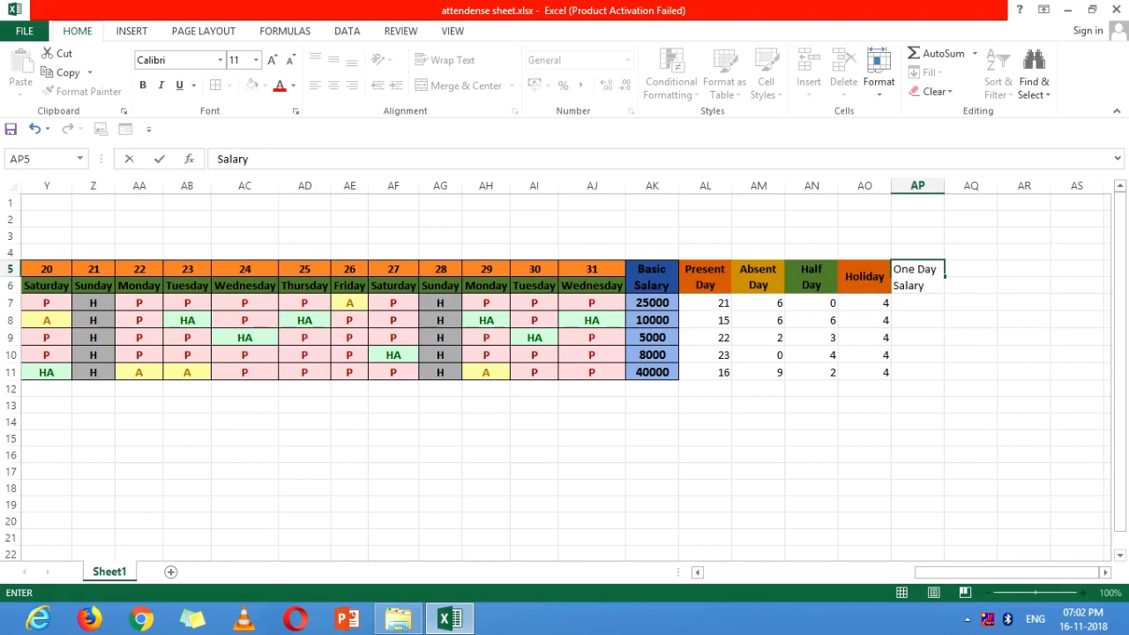
pyautogui.hotkey('ctrl', 'Return')
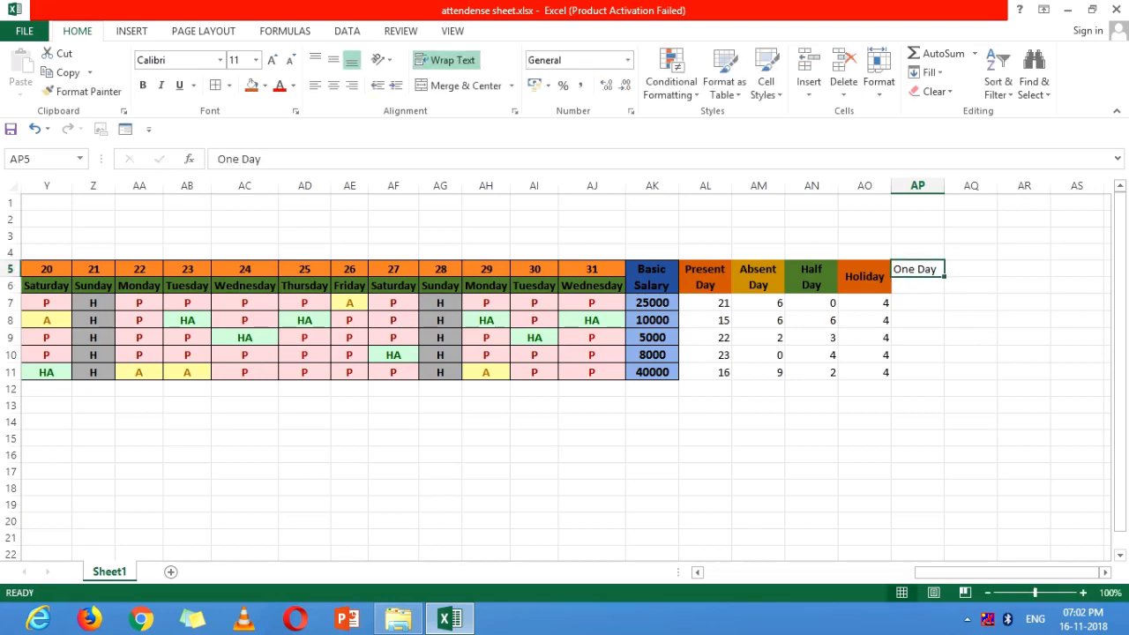
pyautogui.click(333, 59)
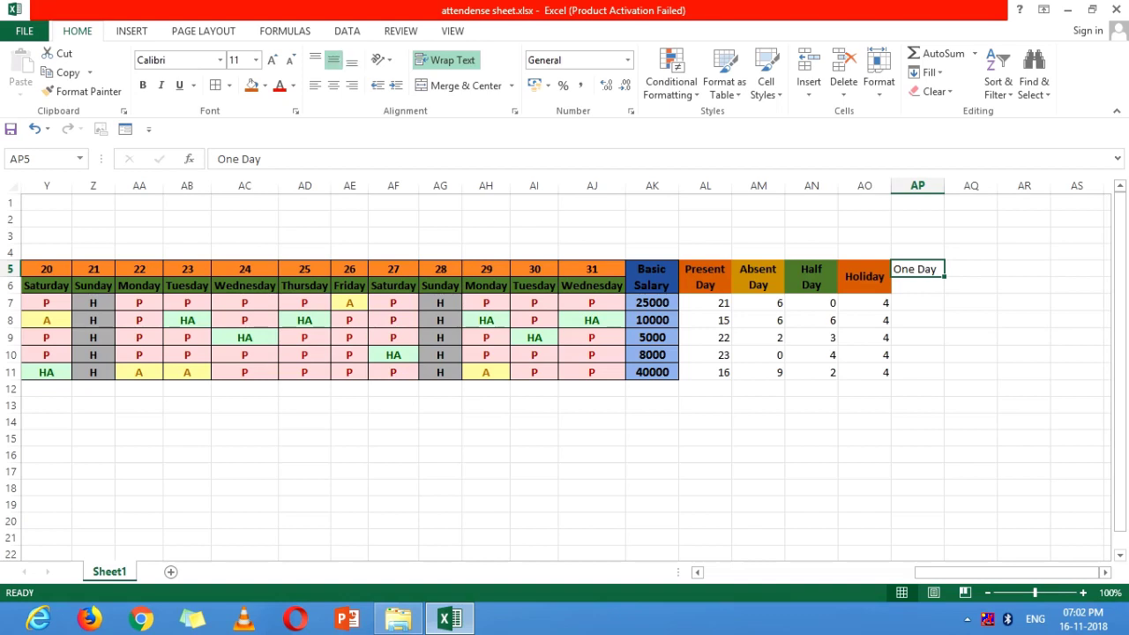
pyautogui.hotkey('shift', 'Down')
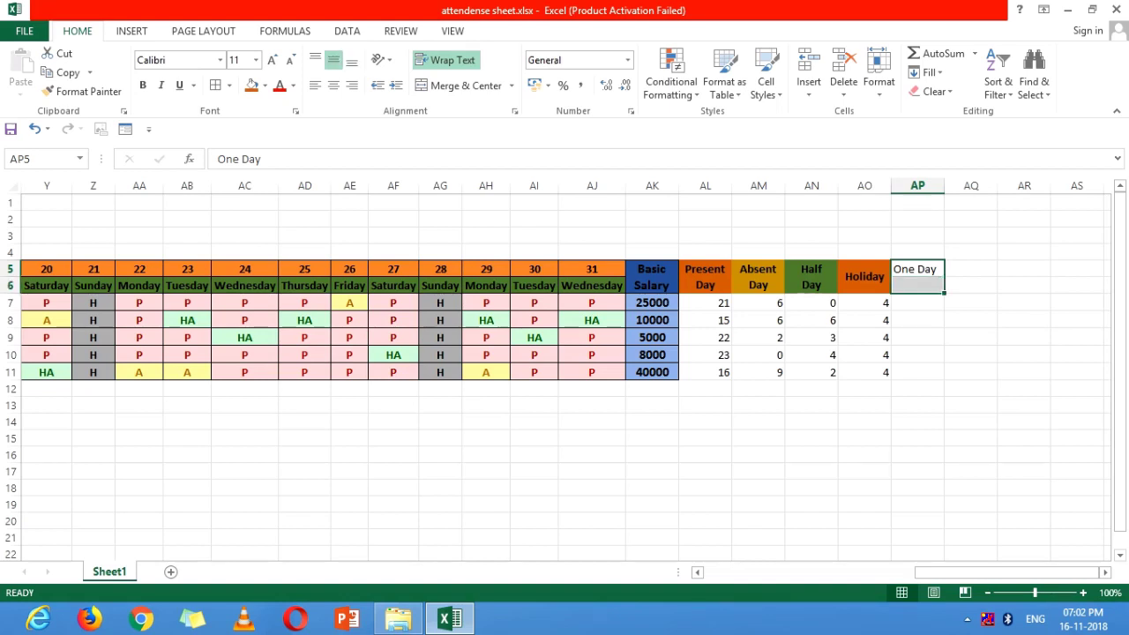
pyautogui.click(463, 86)
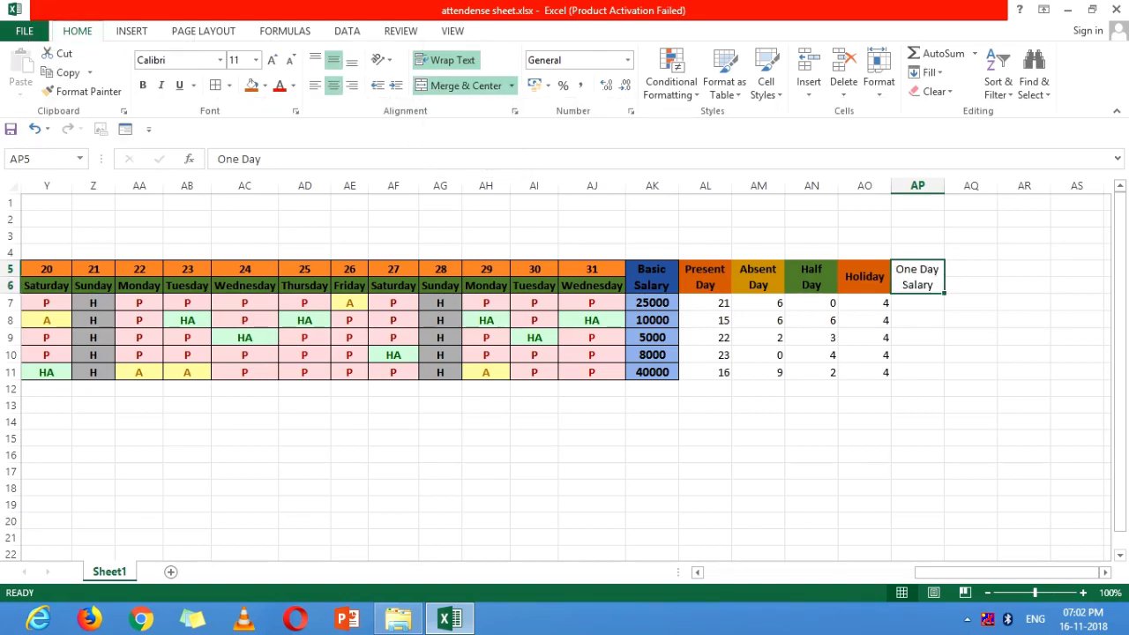
pyautogui.press('Down')
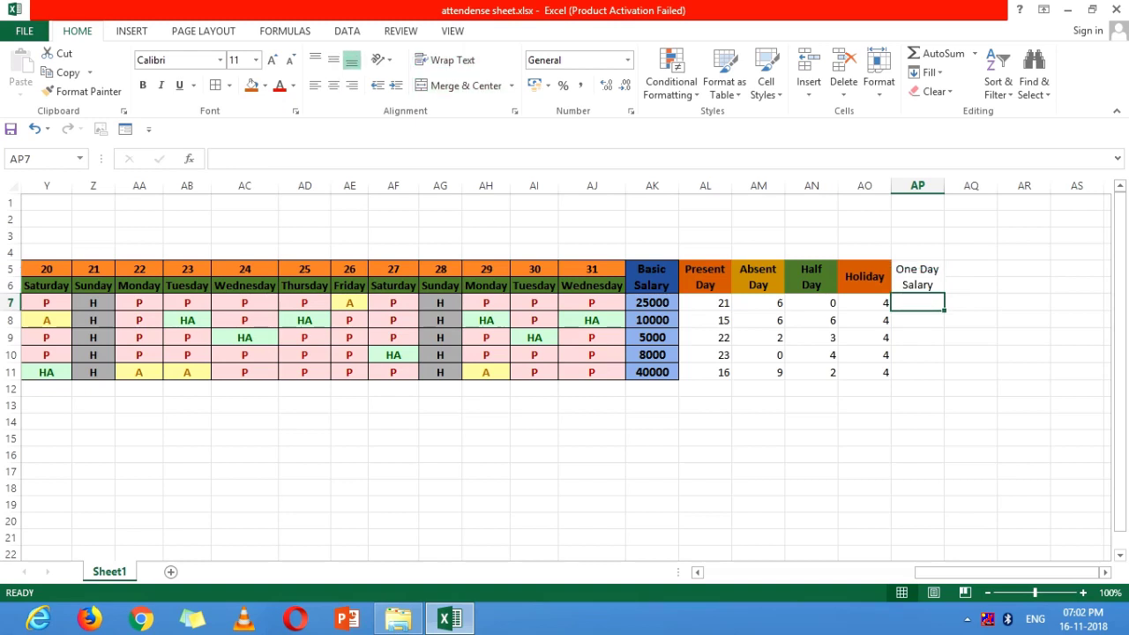
# - Enter =AK7/31 in AP7 and fill it down to AP11
pyautogui.write('=')
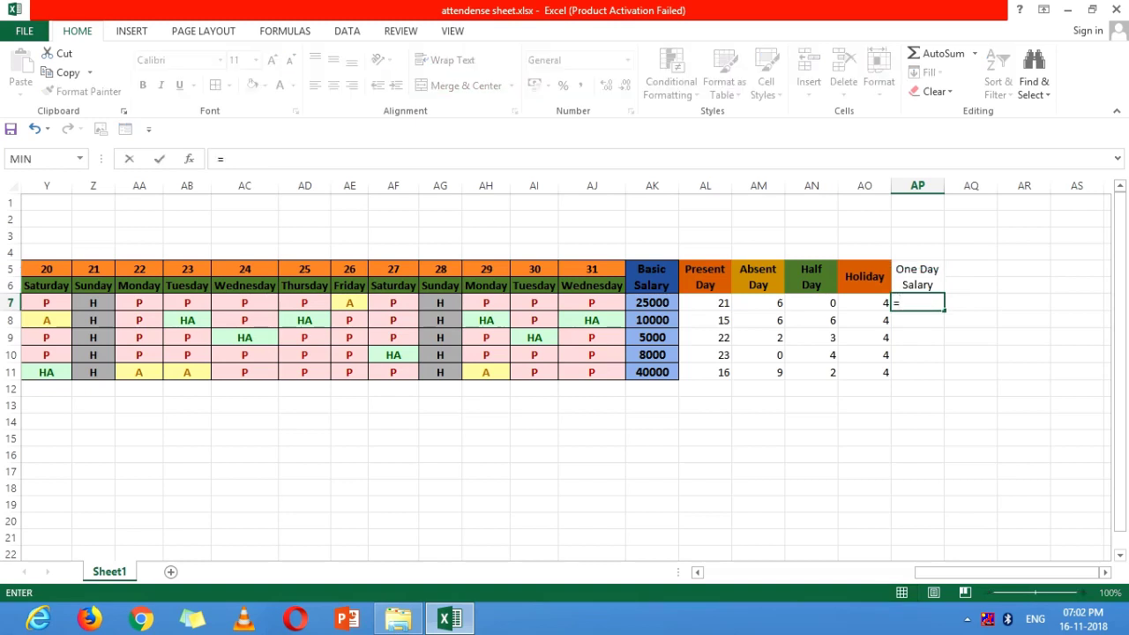
pyautogui.press('Left')
pyautogui.press('Left')
pyautogui.press('Left')
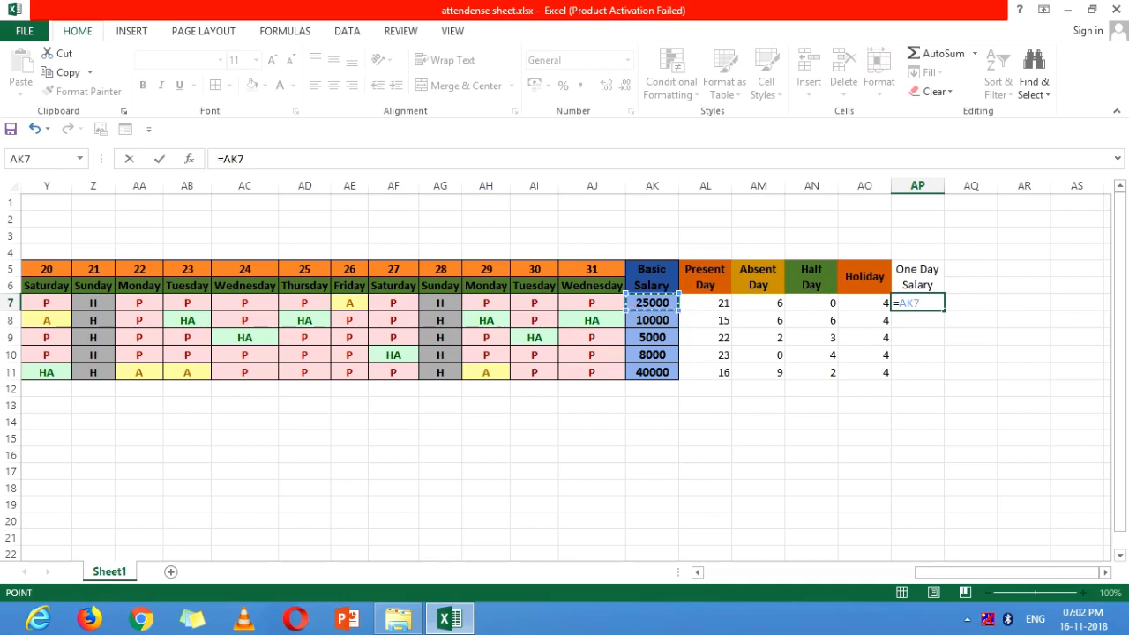
pyautogui.write('/')
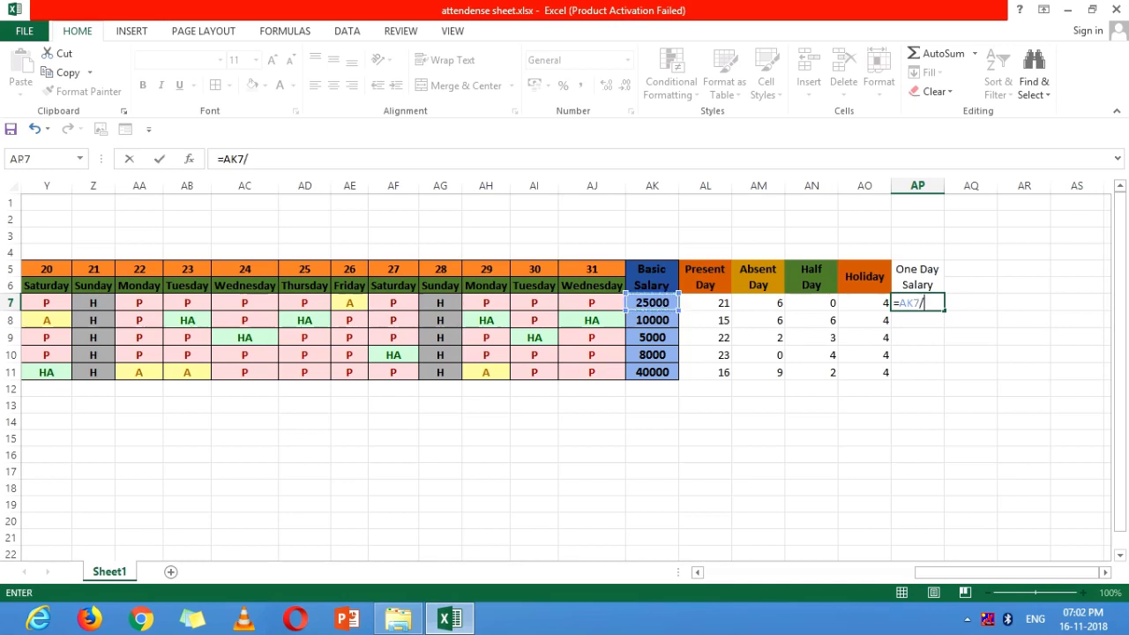
pyautogui.write('31')
pyautogui.press('Return')
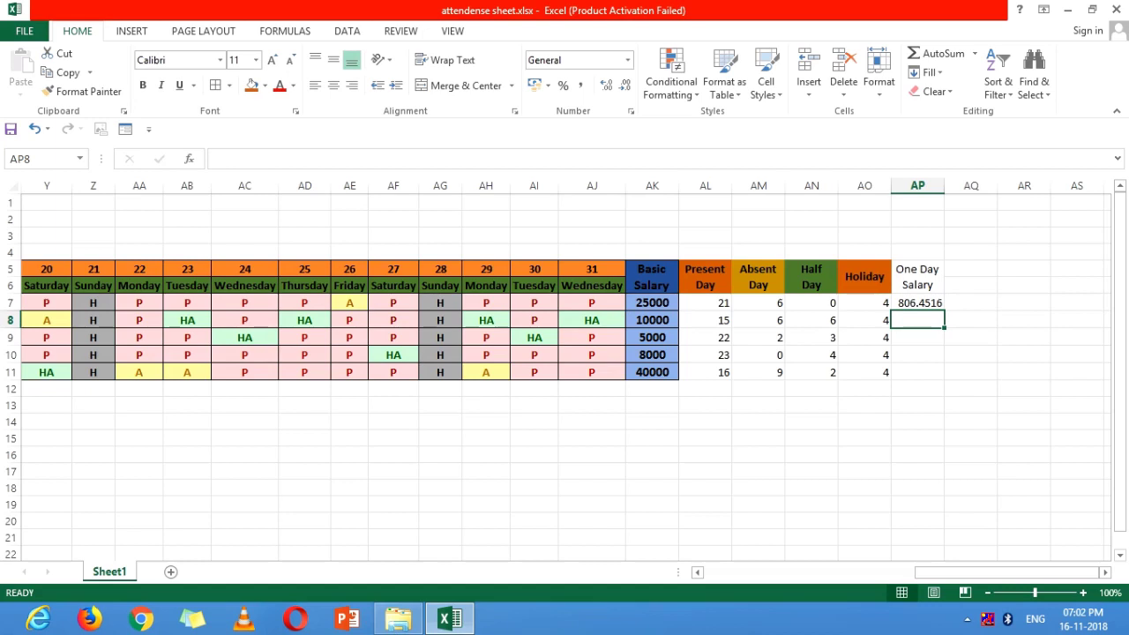
pyautogui.click(917, 302)
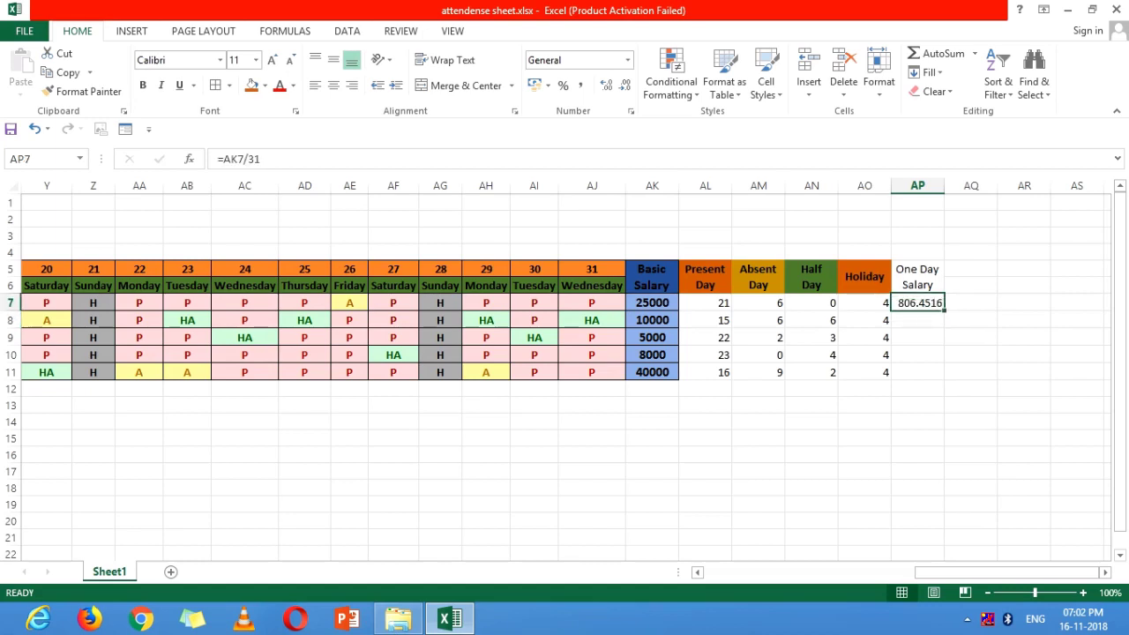
pyautogui.moveTo(944, 311); pyautogui.dragTo(940, 378)
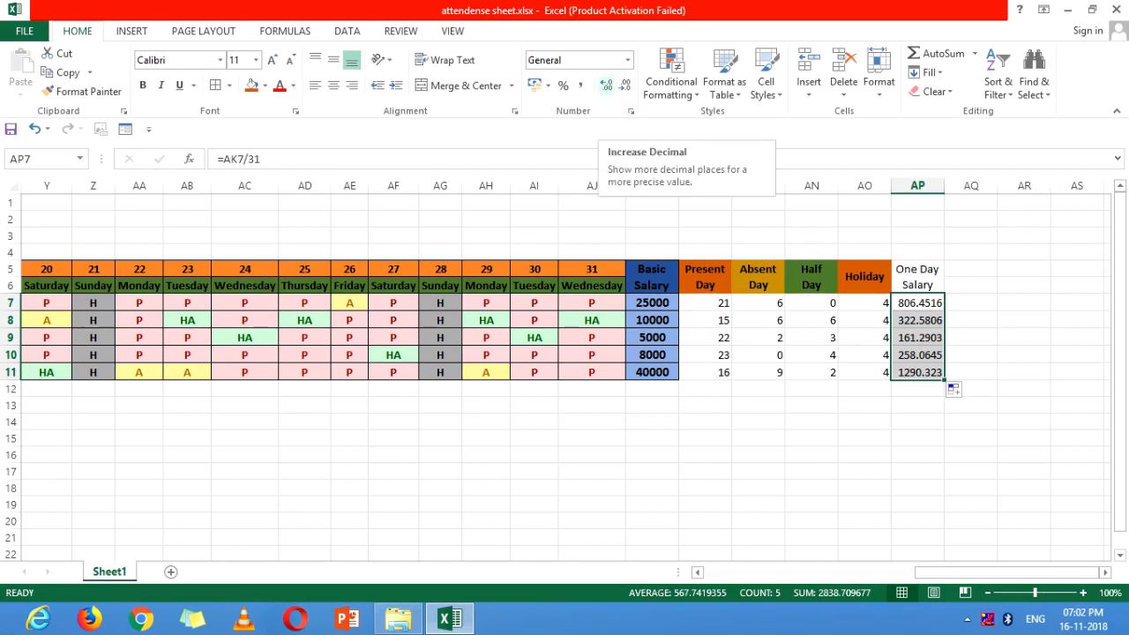
# - Show the one-day salaries as whole numbers: 806, 323, 161, 258 and 1290
pyautogui.click(607, 86)
pyautogui.click(607, 85)
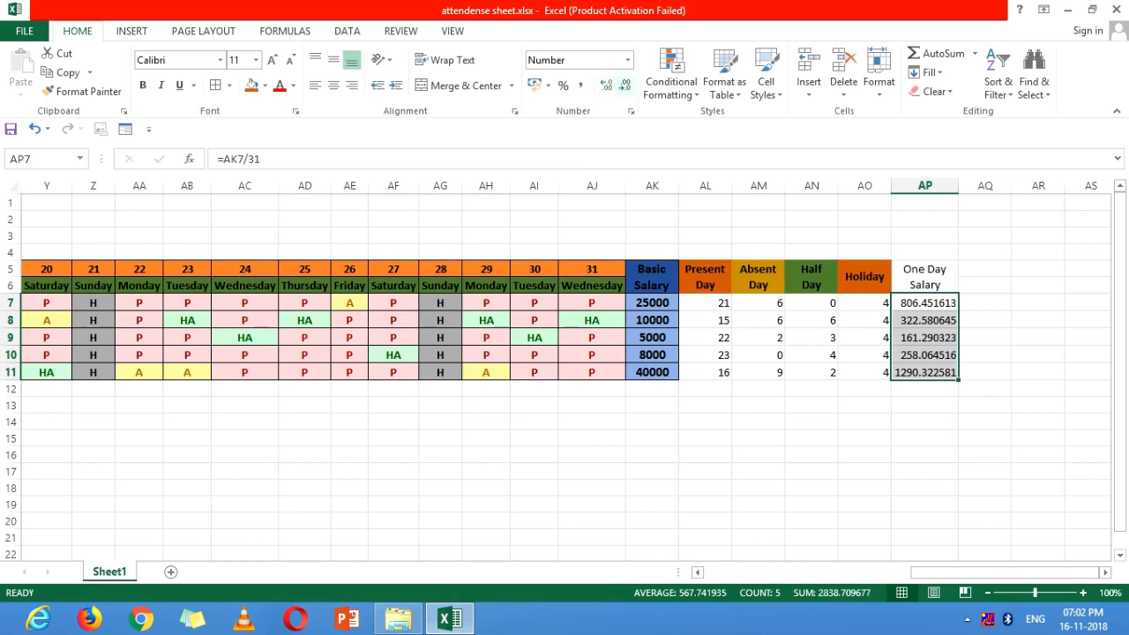
pyautogui.click(625, 86)
pyautogui.click(625, 85)
pyautogui.click(625, 85)
pyautogui.click(625, 86)
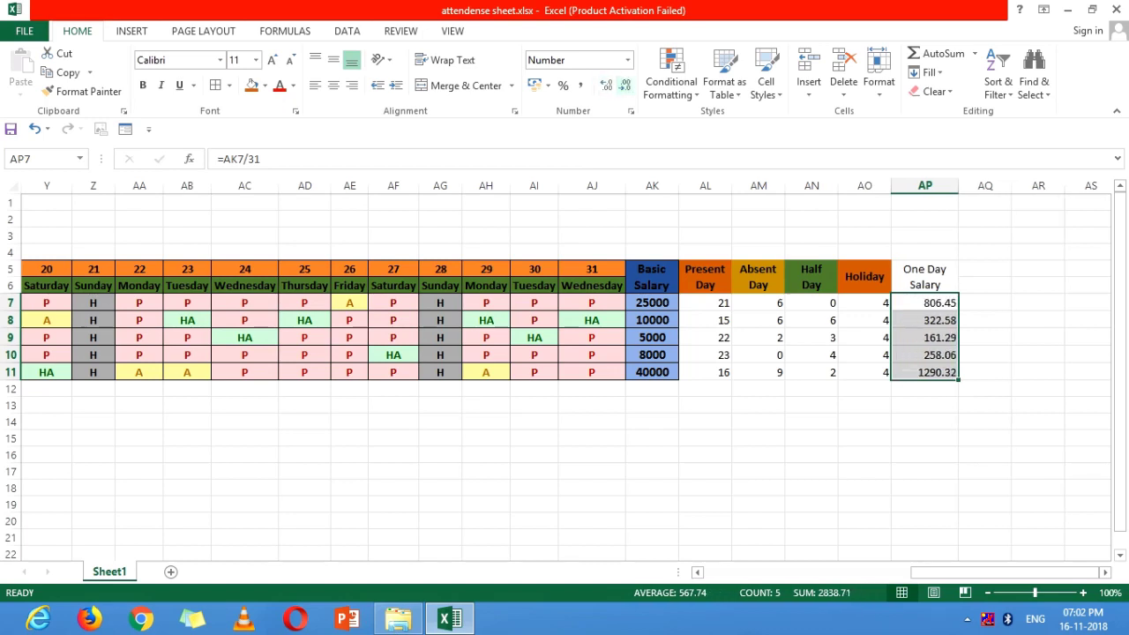
pyautogui.click(625, 85)
pyautogui.click(625, 85)
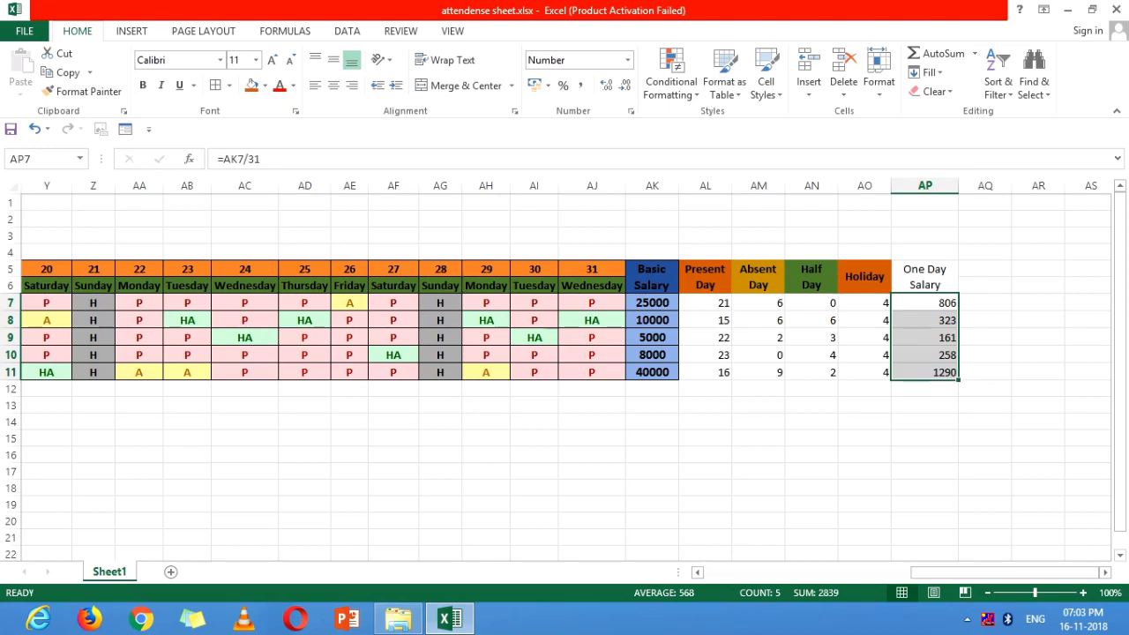
pyautogui.click(985, 303)
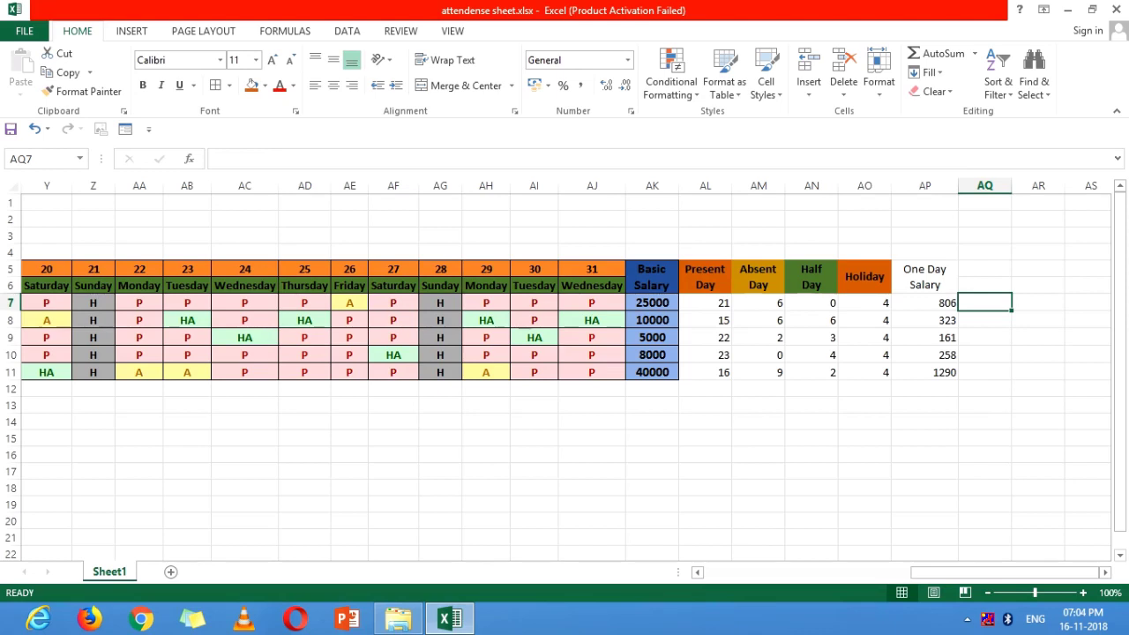
# - Enter =31-AM7-AN7/2 in AQ7 and fill to AQ11, giving 25, 22, 27.5, 29, 21
pyautogui.write('=')
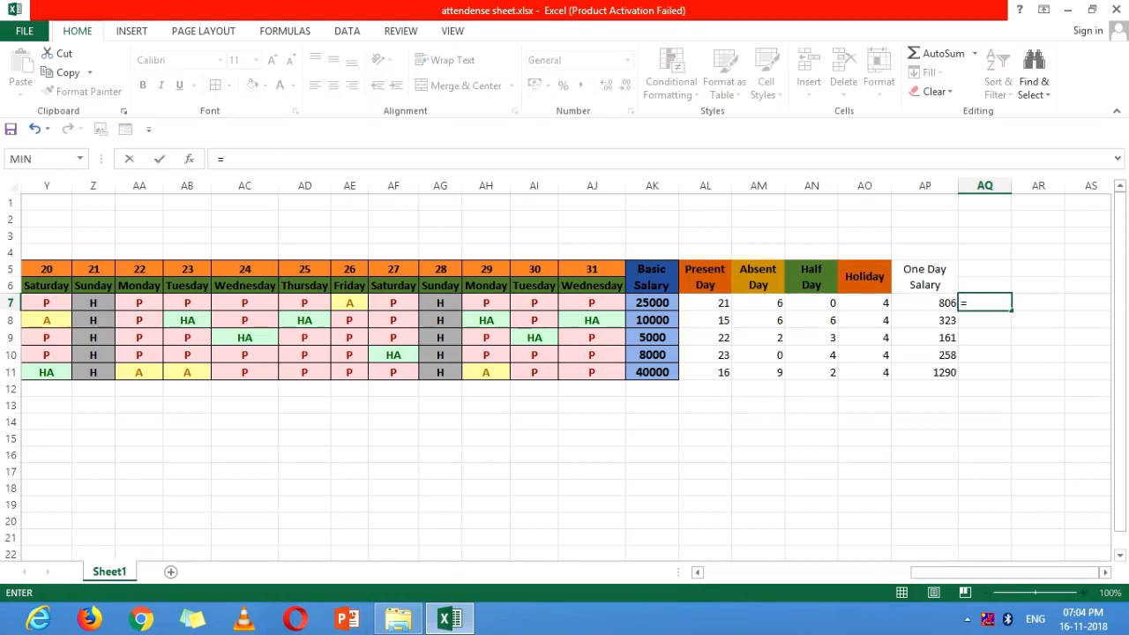
pyautogui.write('31')
pyautogui.write('-')
pyautogui.click(758, 303)
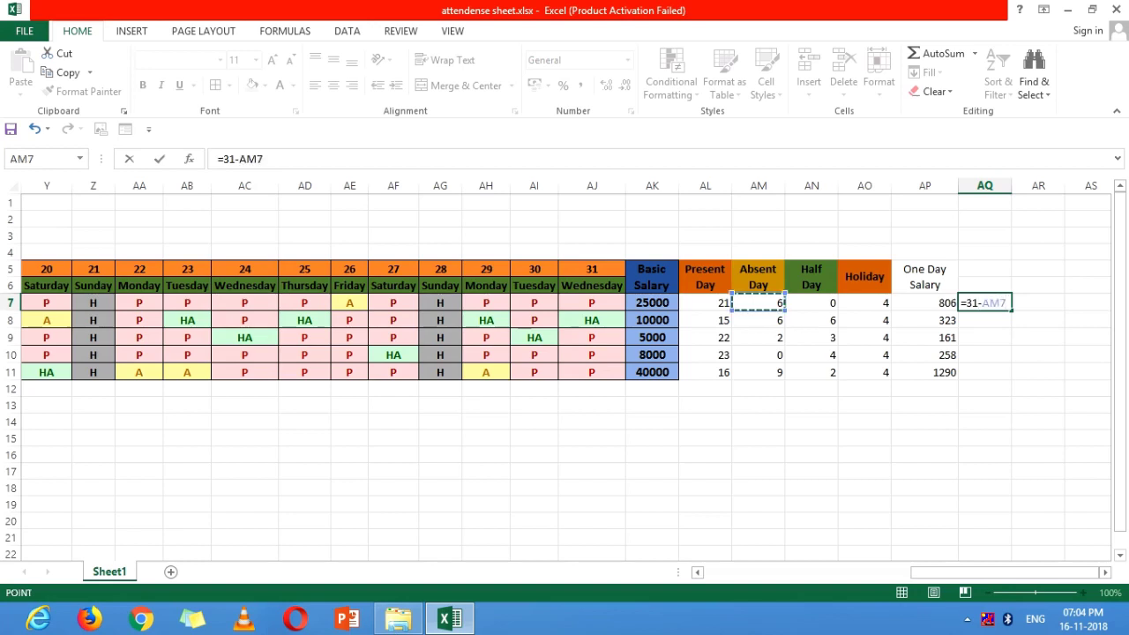
pyautogui.write('-')
pyautogui.click(811, 302)
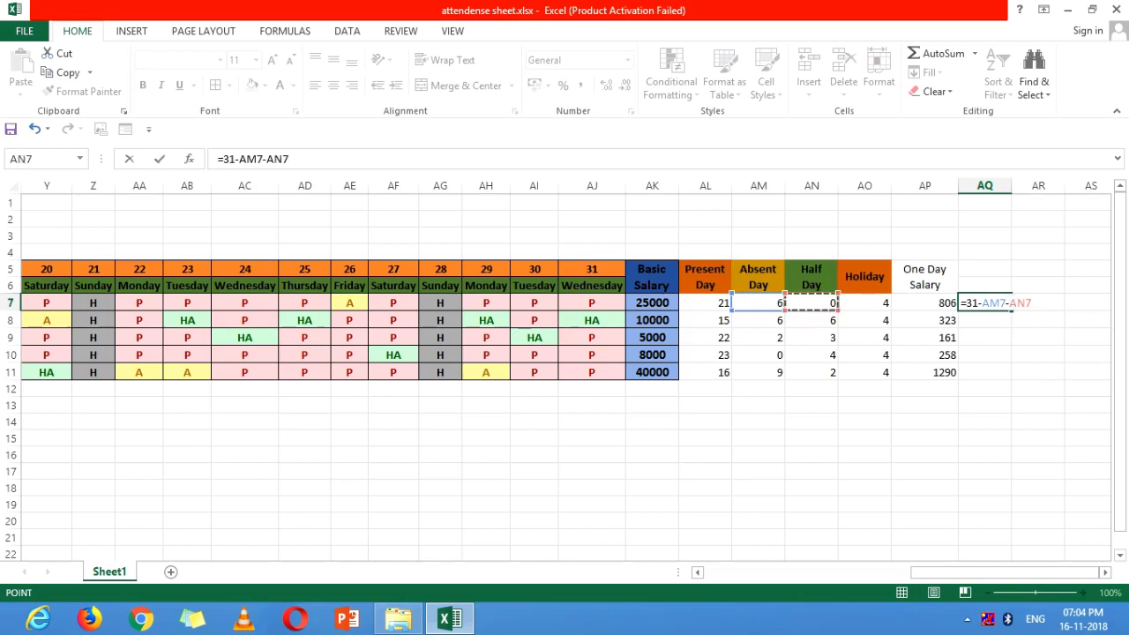
pyautogui.write('/2')
pyautogui.press('Return')
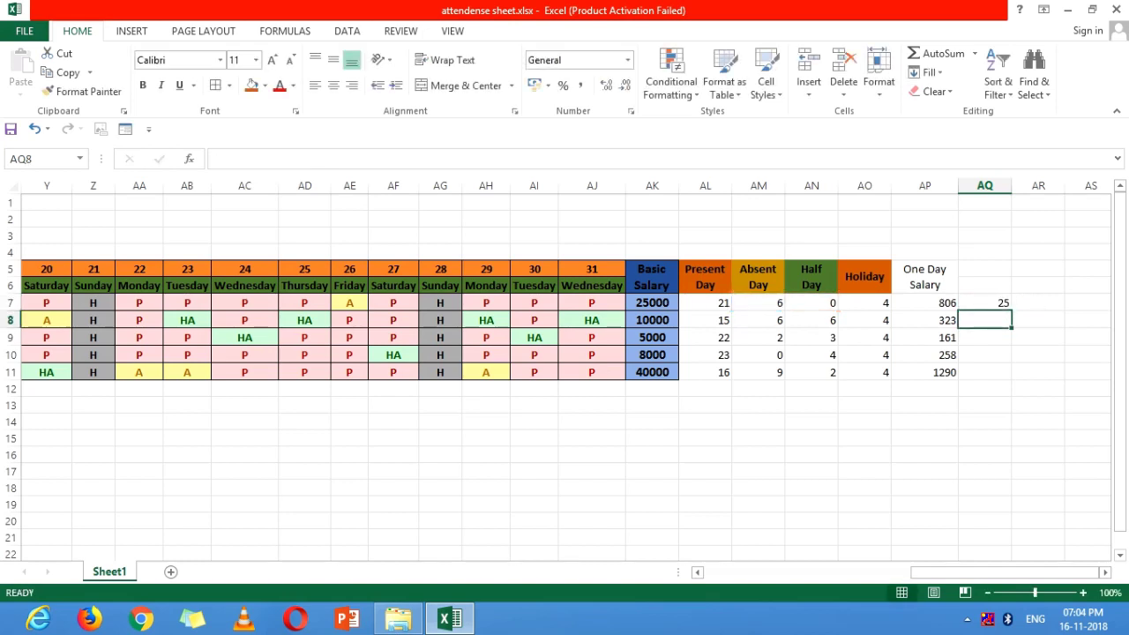
pyautogui.click(985, 302)
pyautogui.moveTo(1011, 310); pyautogui.dragTo(1011, 379)
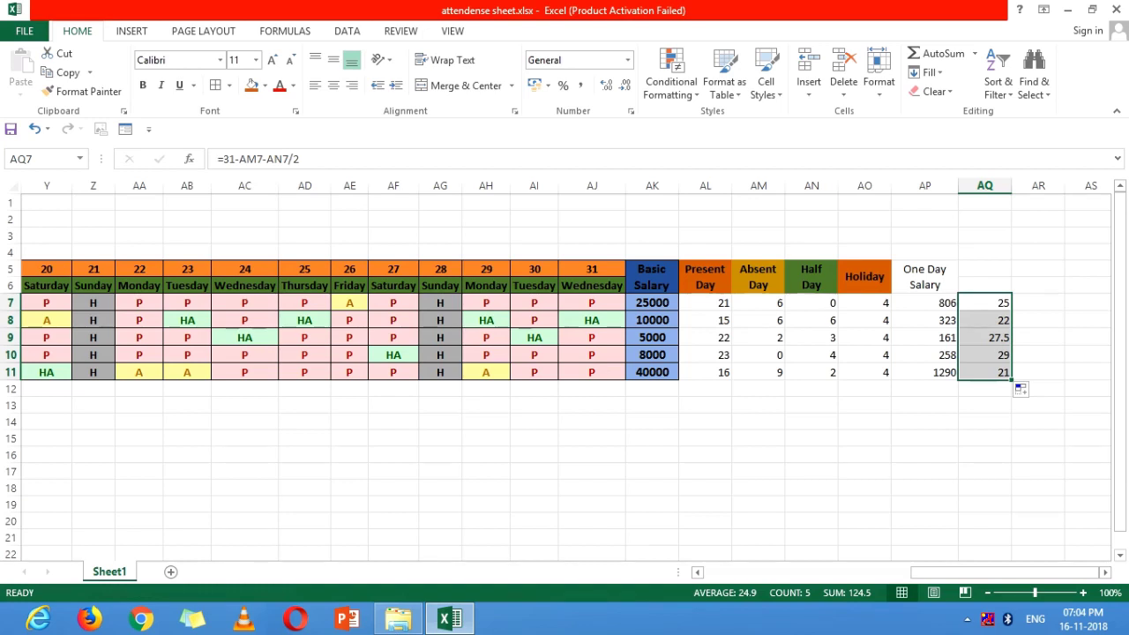
pyautogui.click(985, 277)
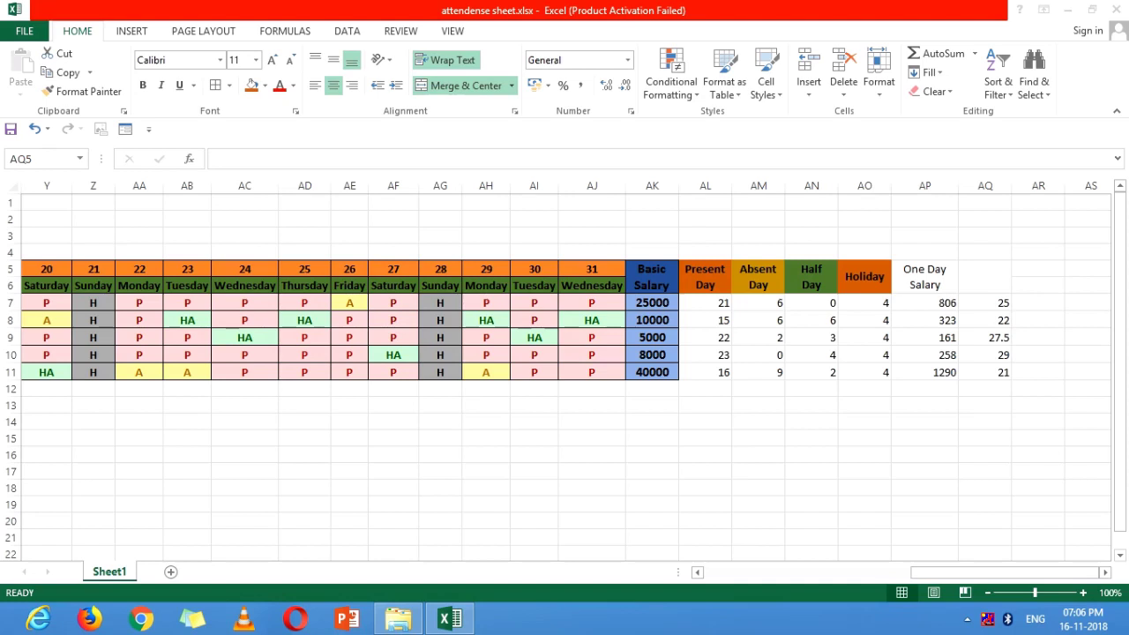
# - Head AQ5 'Total Present Day' and format-paint the orange and green header styles onto AP5 and AQ5
pyautogui.write('To')
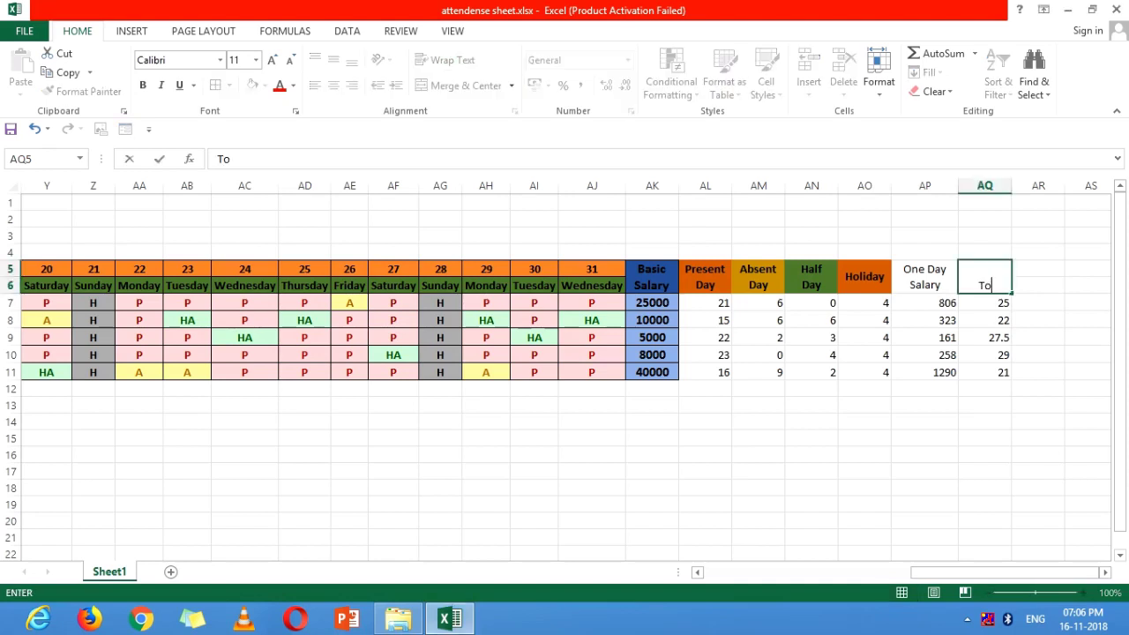
pyautogui.write('tal Pre')
pyautogui.write('sent Day')
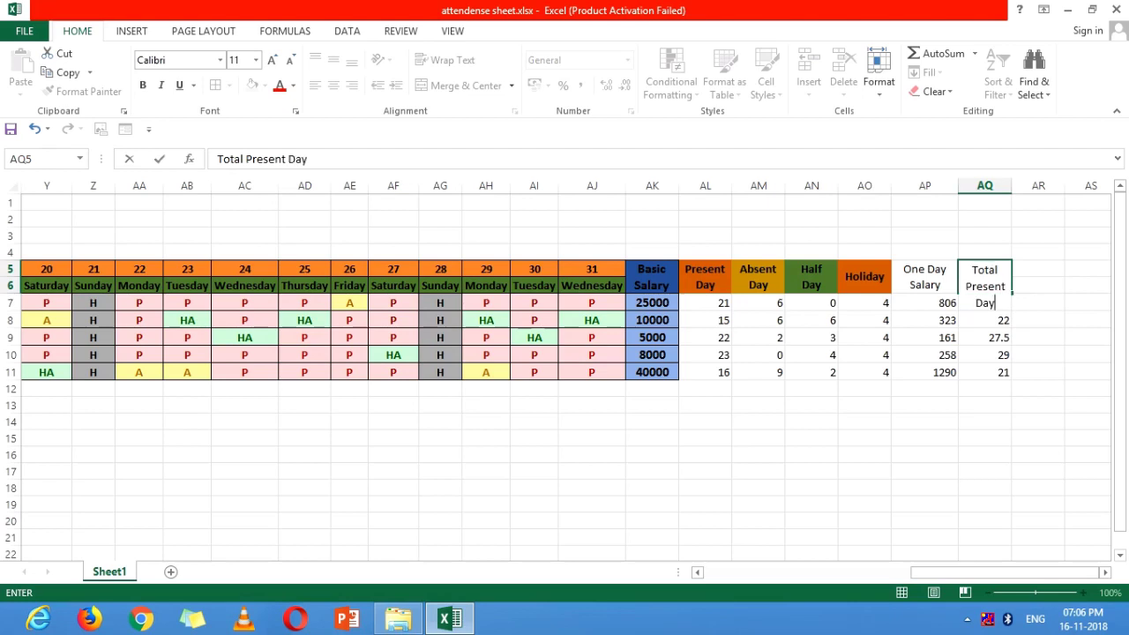
pyautogui.press('Return')
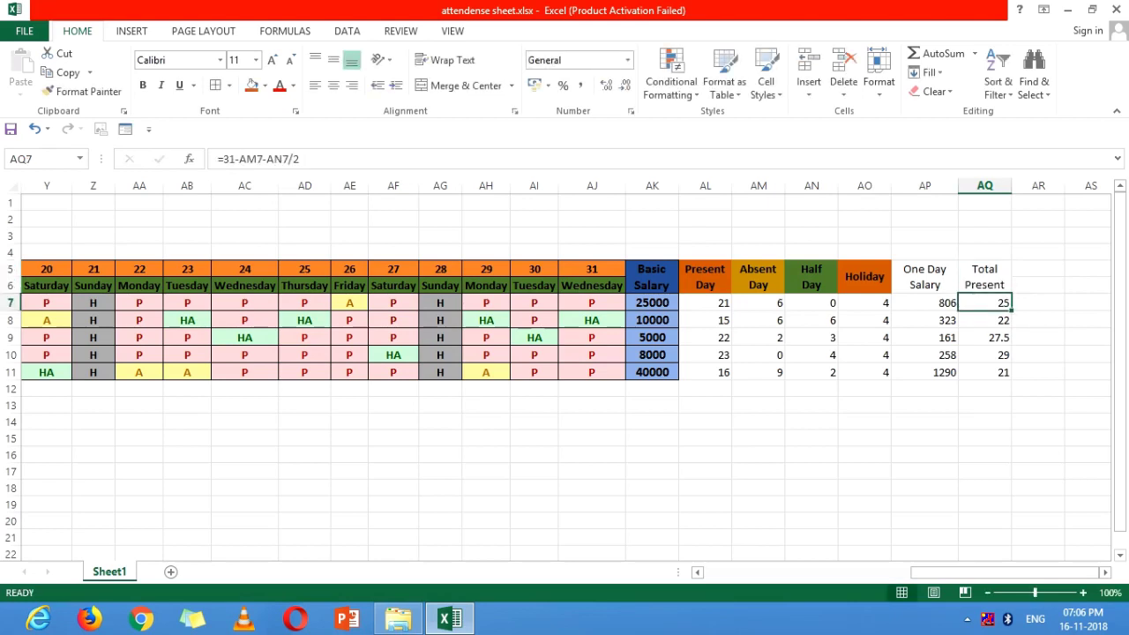
pyautogui.click(925, 276)
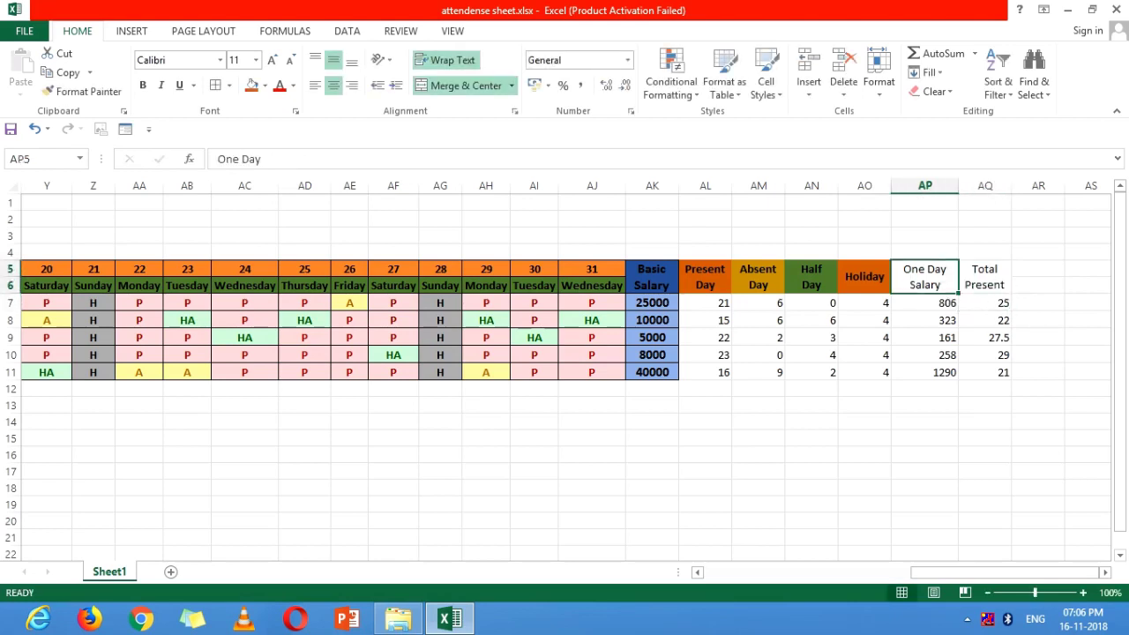
pyautogui.click(757, 276)
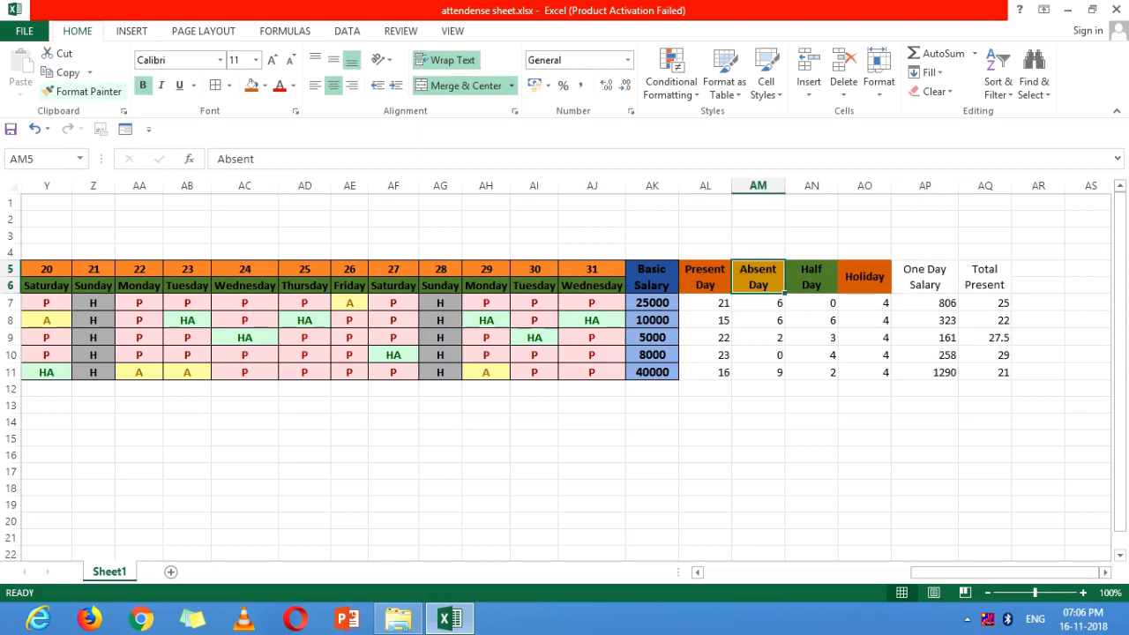
pyautogui.click(84, 91)
pyautogui.click(925, 276)
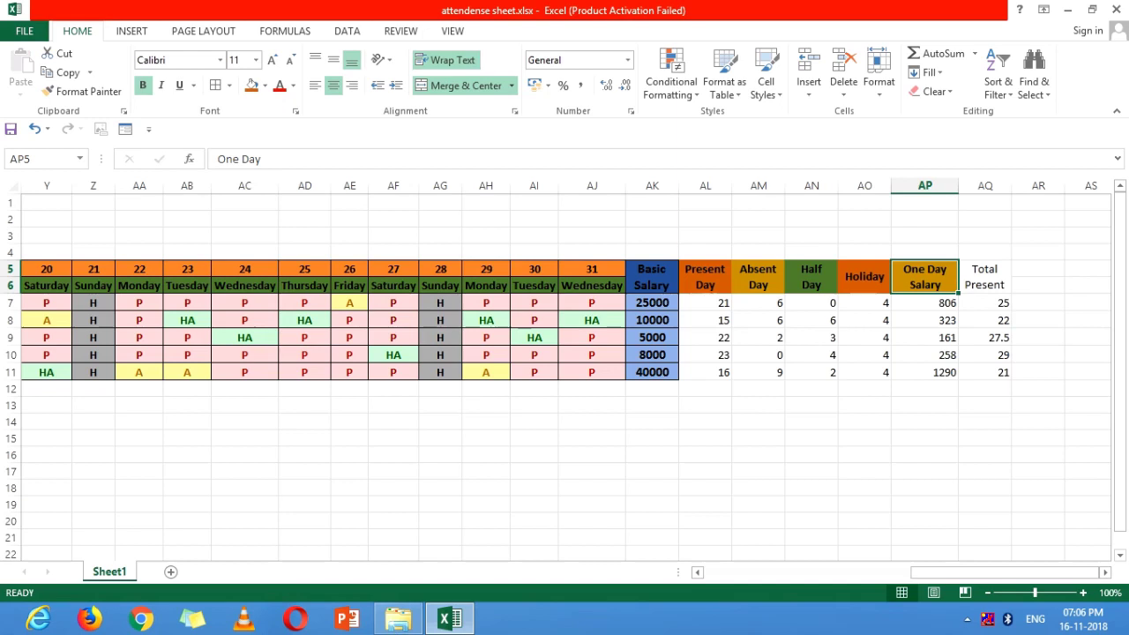
pyautogui.click(811, 276)
pyautogui.click(84, 91)
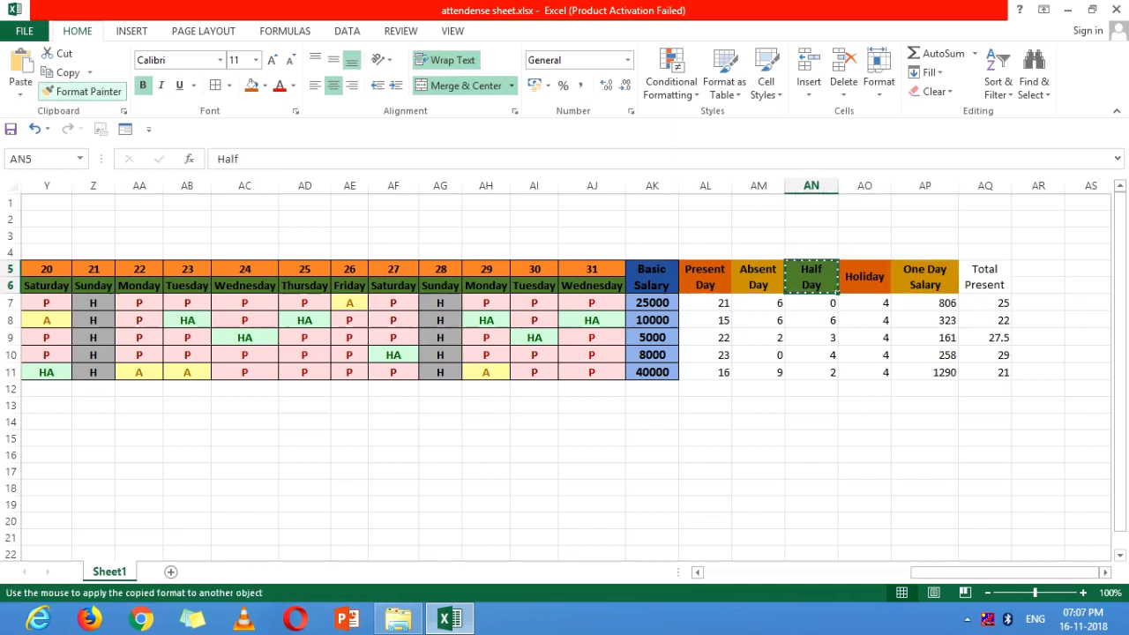
pyautogui.click(984, 276)
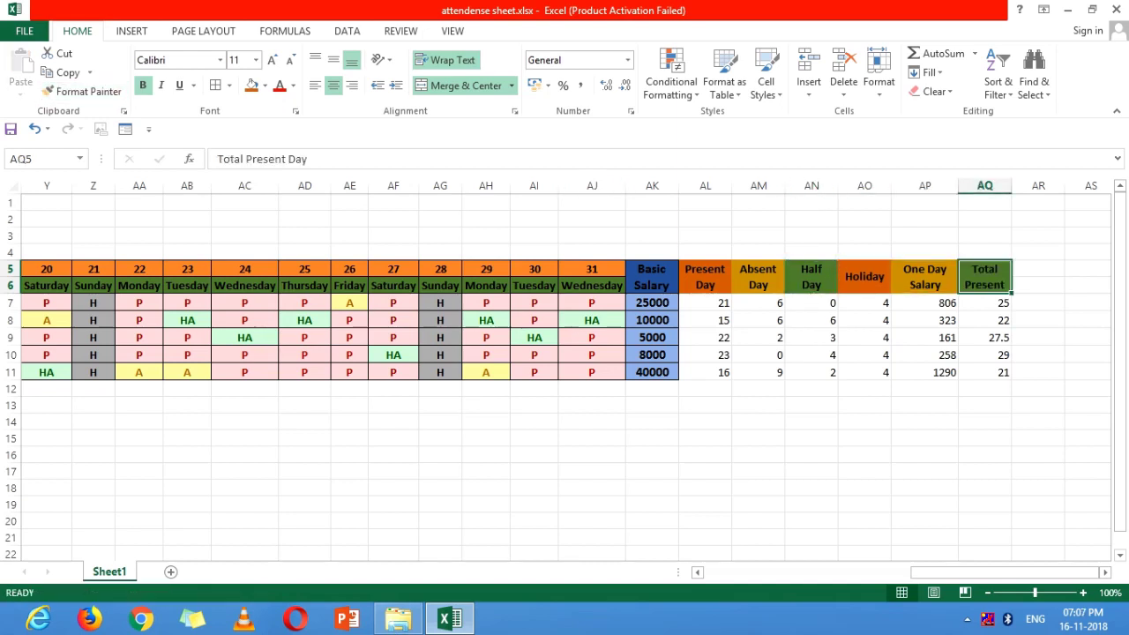
pyautogui.moveTo(704, 303); pyautogui.dragTo(984, 372)
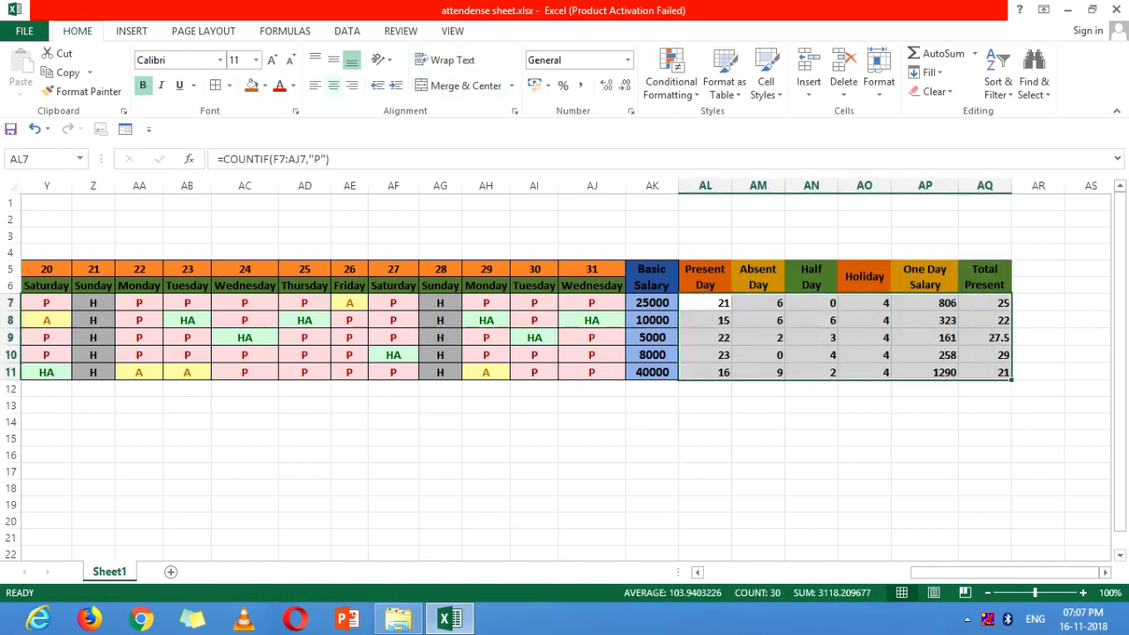
# - Centre the count and salary figures in AL7:AQ11 and change their text colour
pyautogui.click(334, 86)
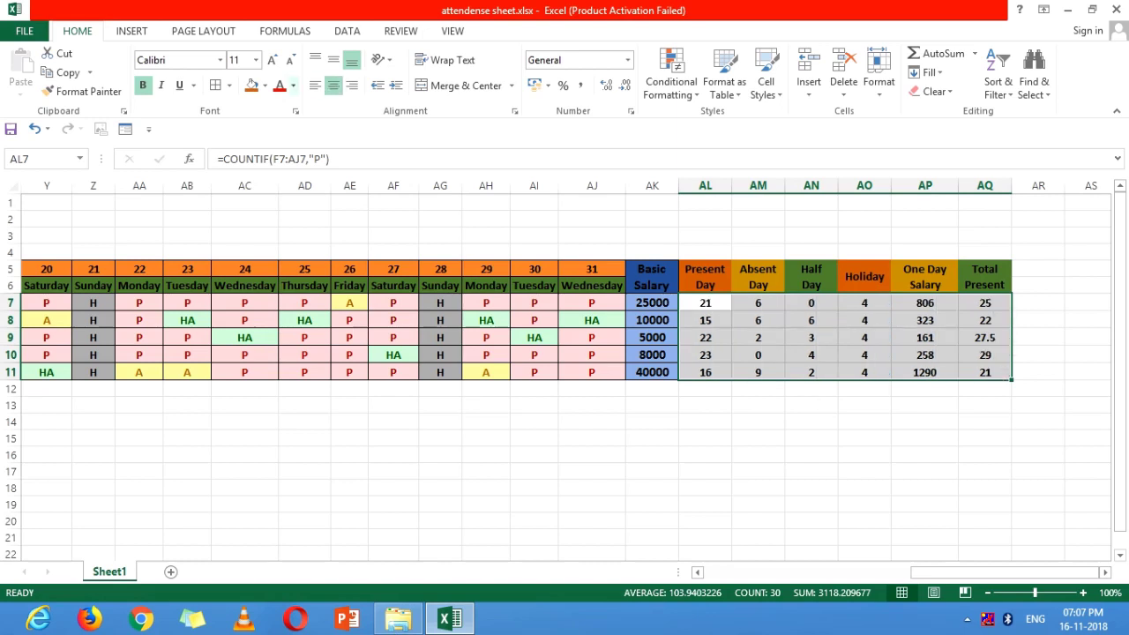
pyautogui.click(292, 86)
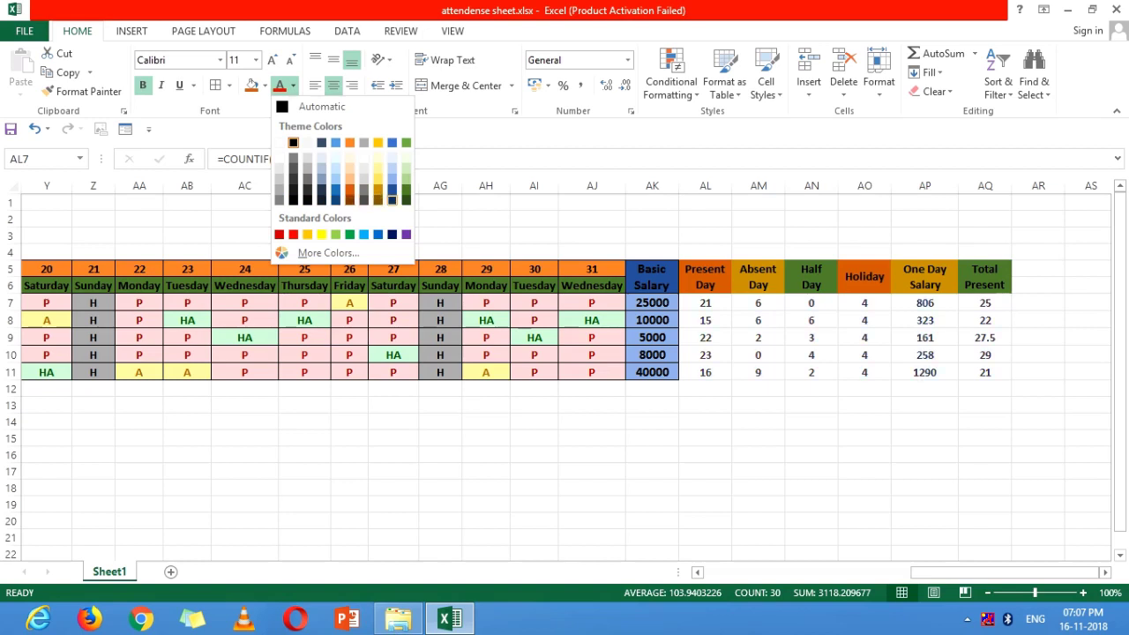
pyautogui.click(392, 199)
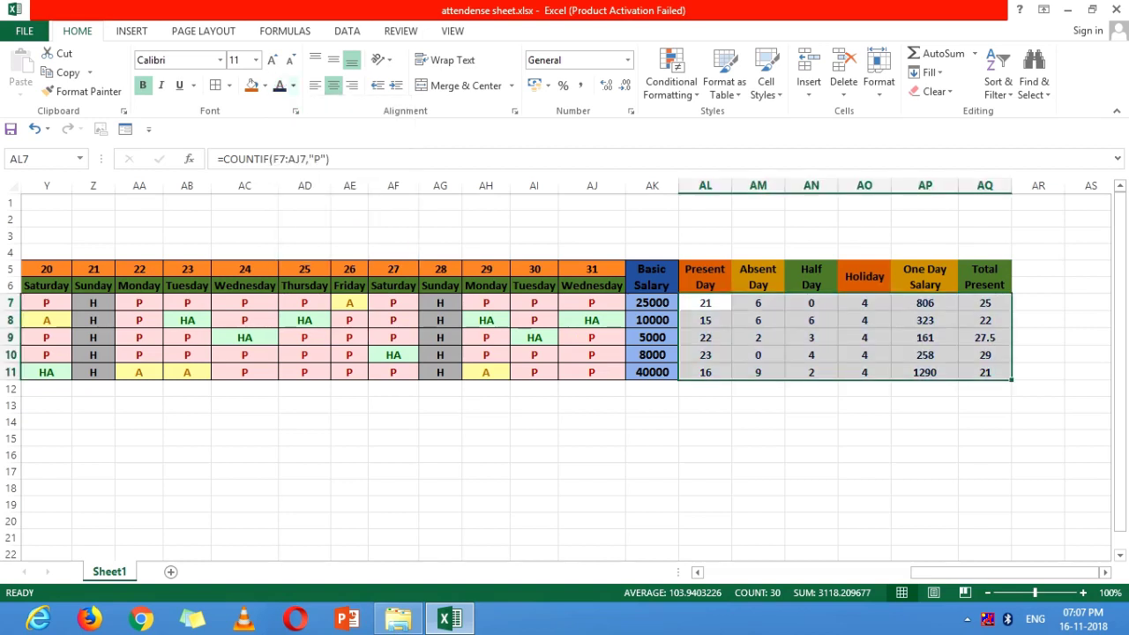
pyautogui.click(293, 85)
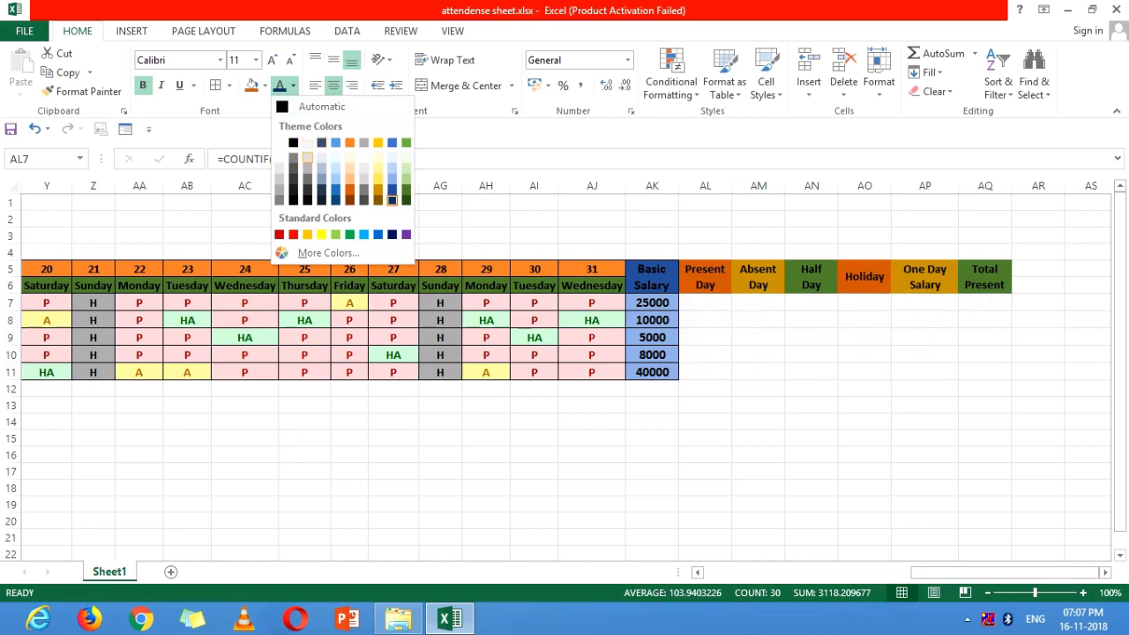
# - Give AL7:AQ11 a light blue fill, then select cell AR7
pyautogui.click(264, 86)
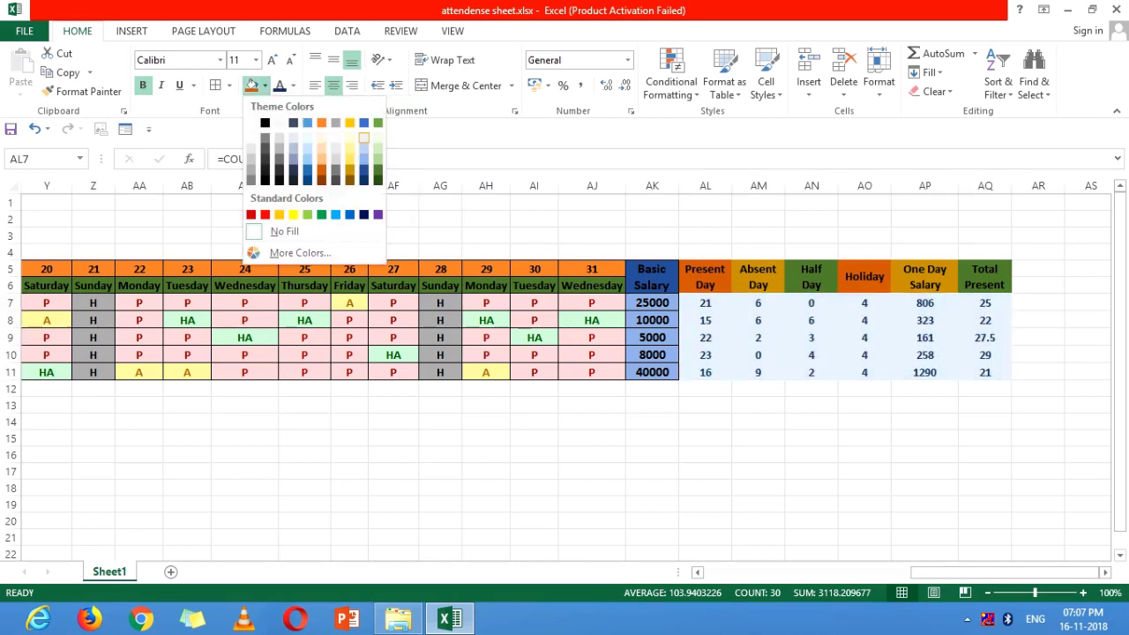
pyautogui.click(363, 139)
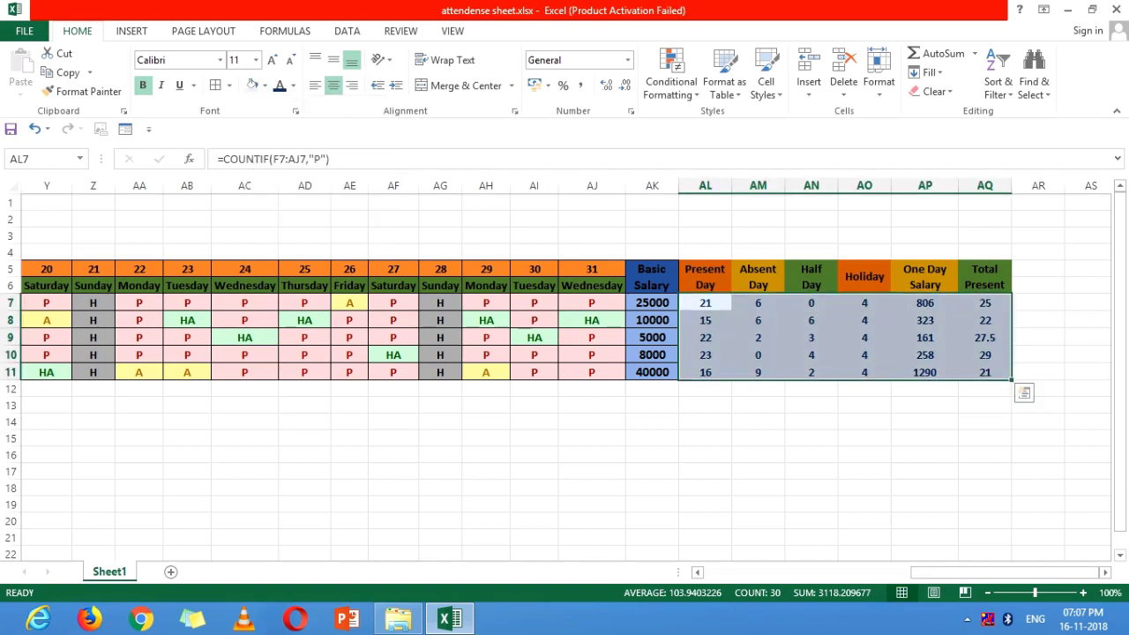
pyautogui.click(1038, 303)
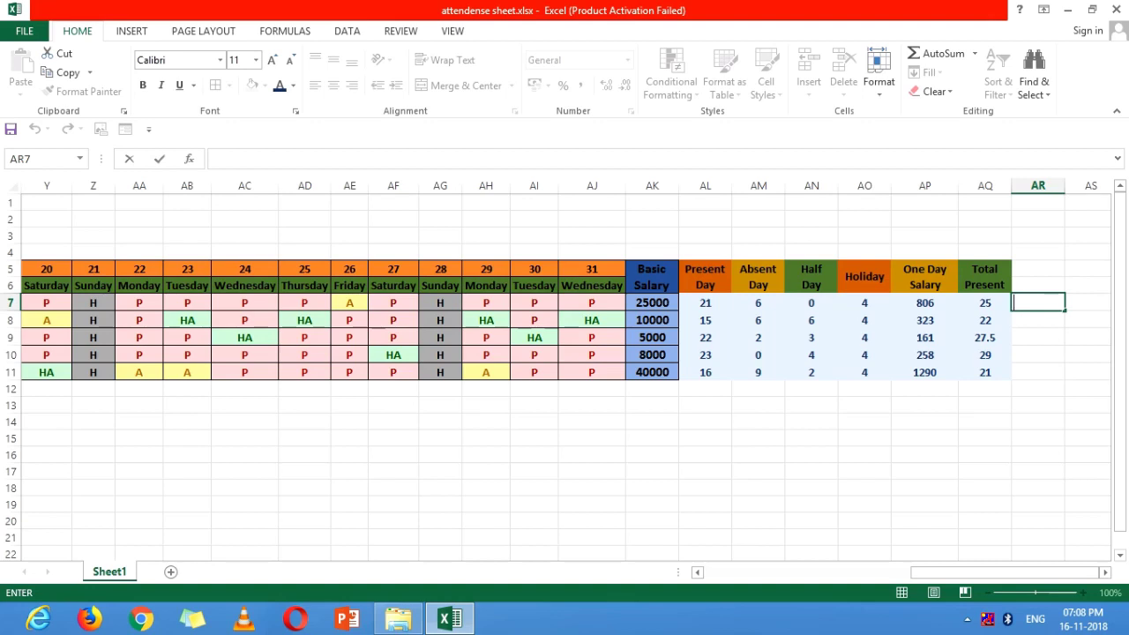
# - In AR7, enter =AP7*AQ7 to multiply one-day salary by total present days
pyautogui.click(985, 253)
pyautogui.click(985, 276)
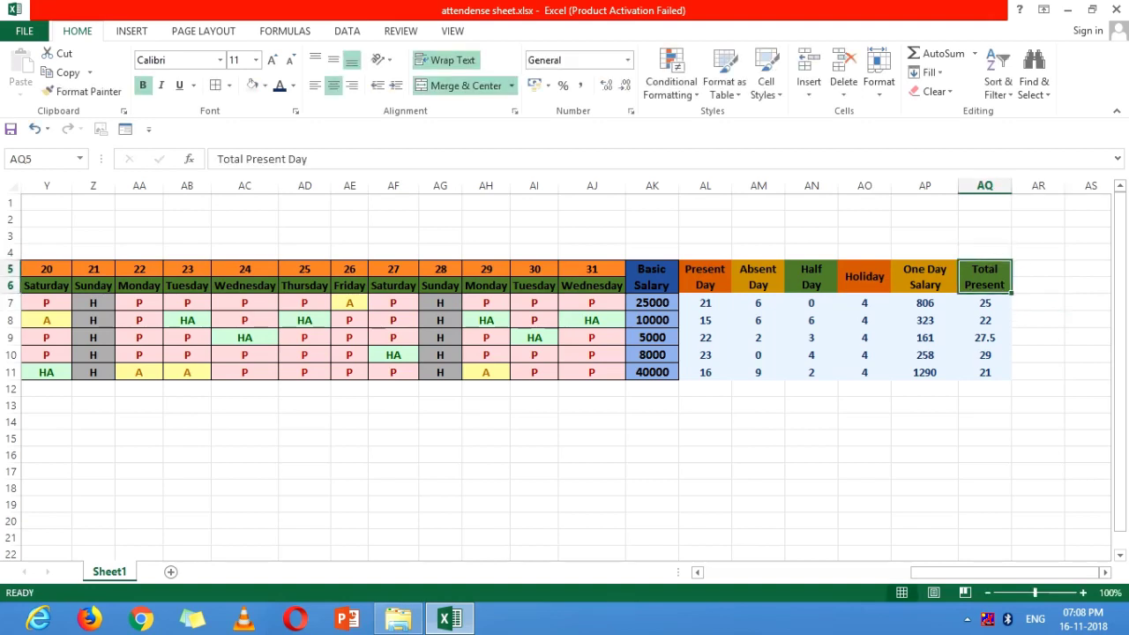
pyautogui.click(924, 276)
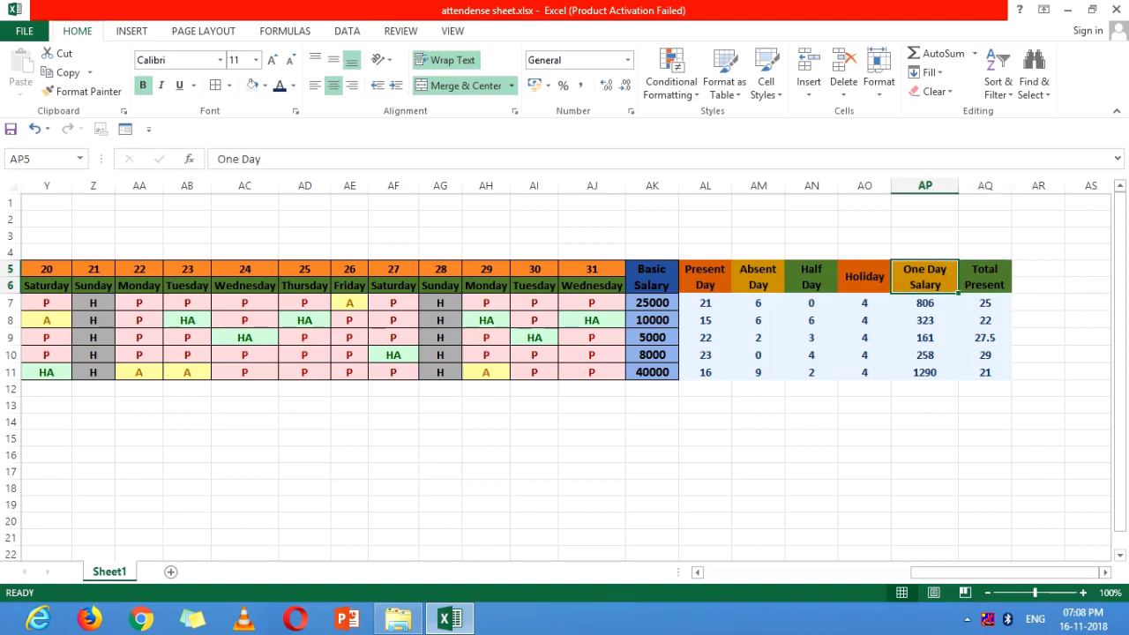
pyautogui.click(1038, 302)
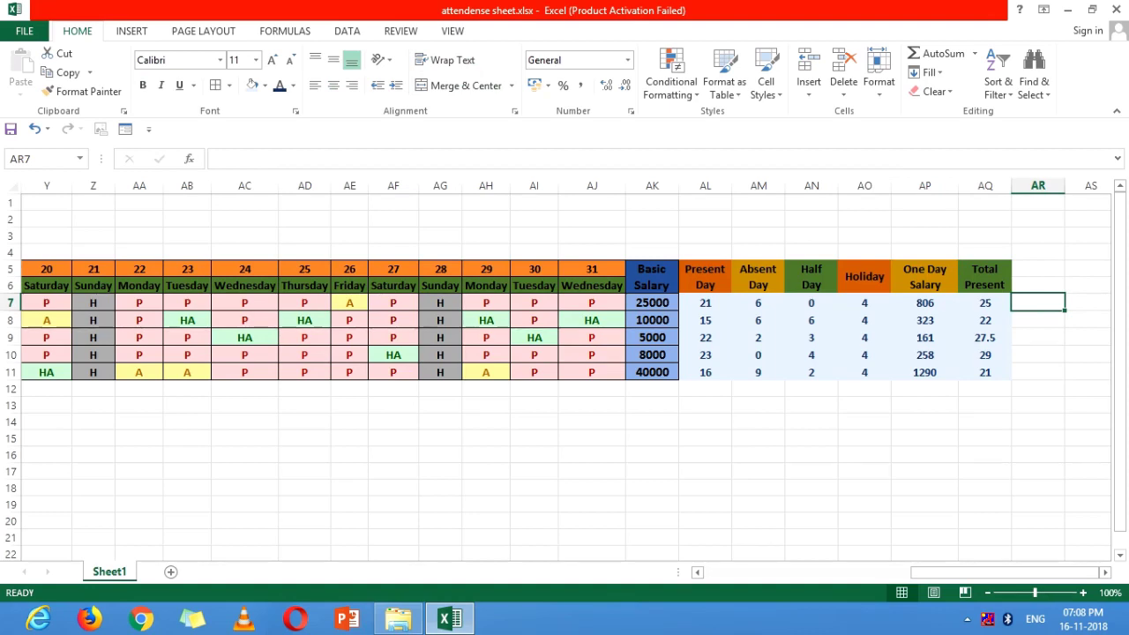
pyautogui.write('=')
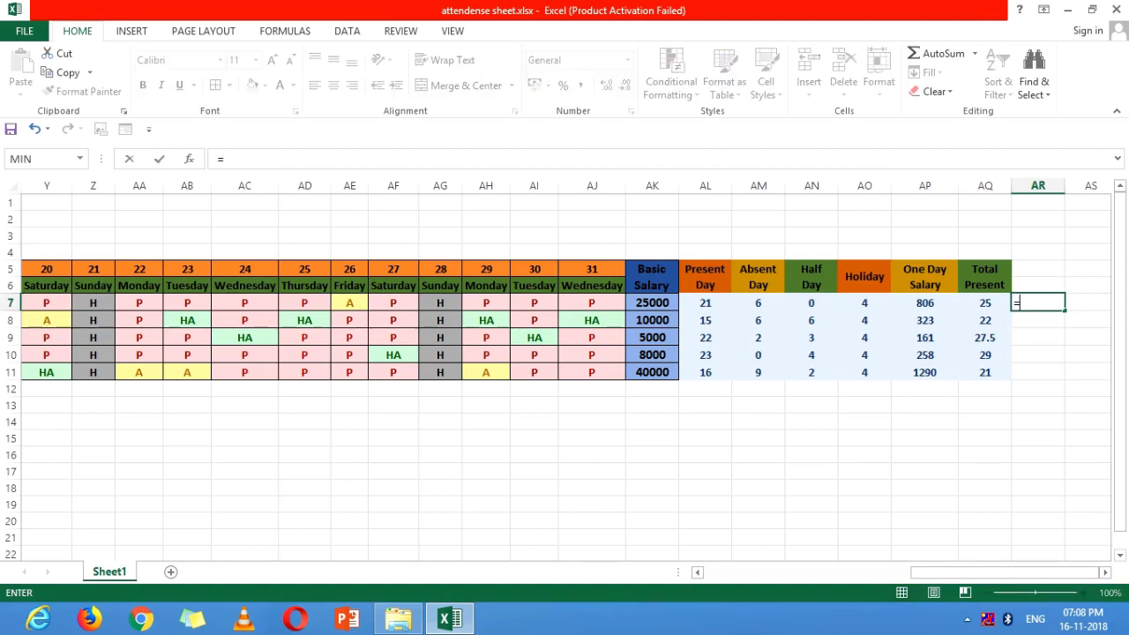
pyautogui.press('Left')
pyautogui.press('Left')
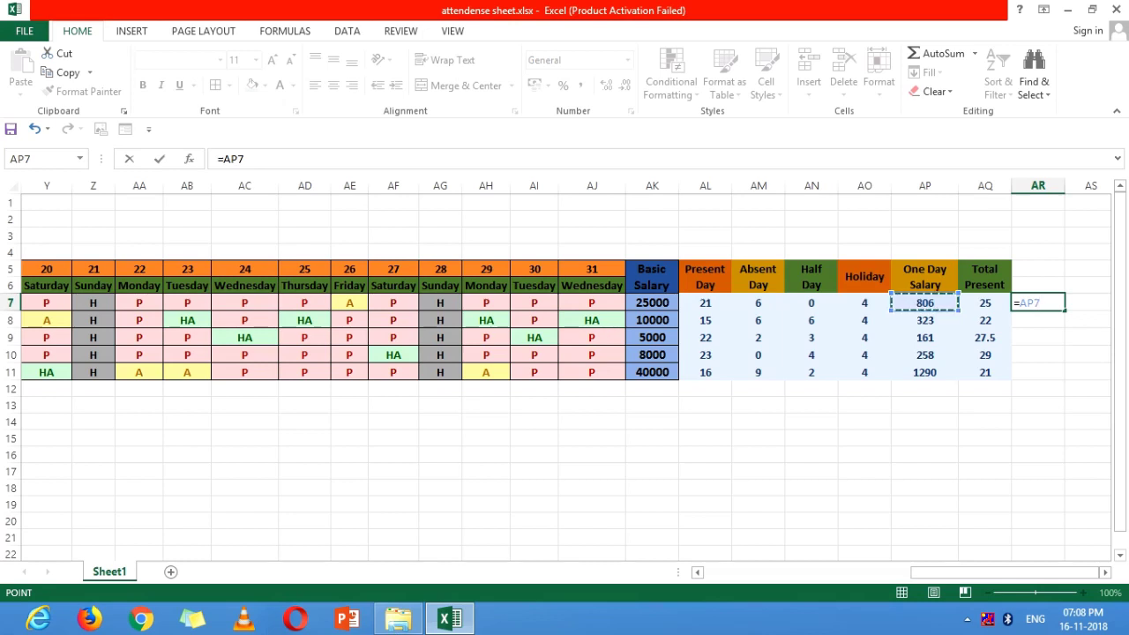
pyautogui.write('*')
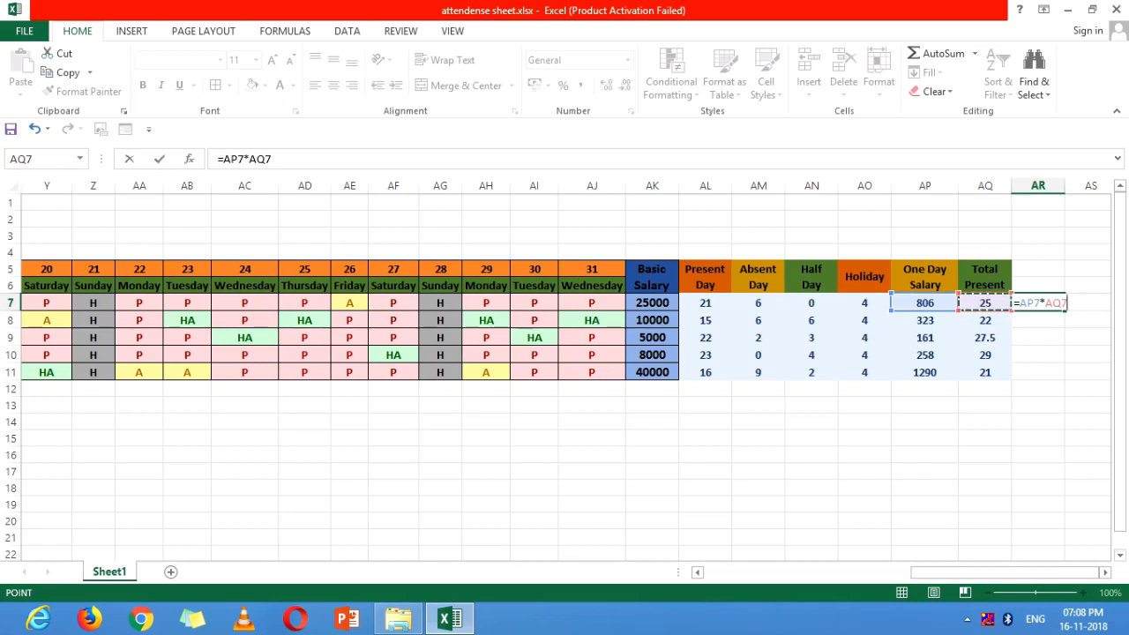
pyautogui.press('Return')
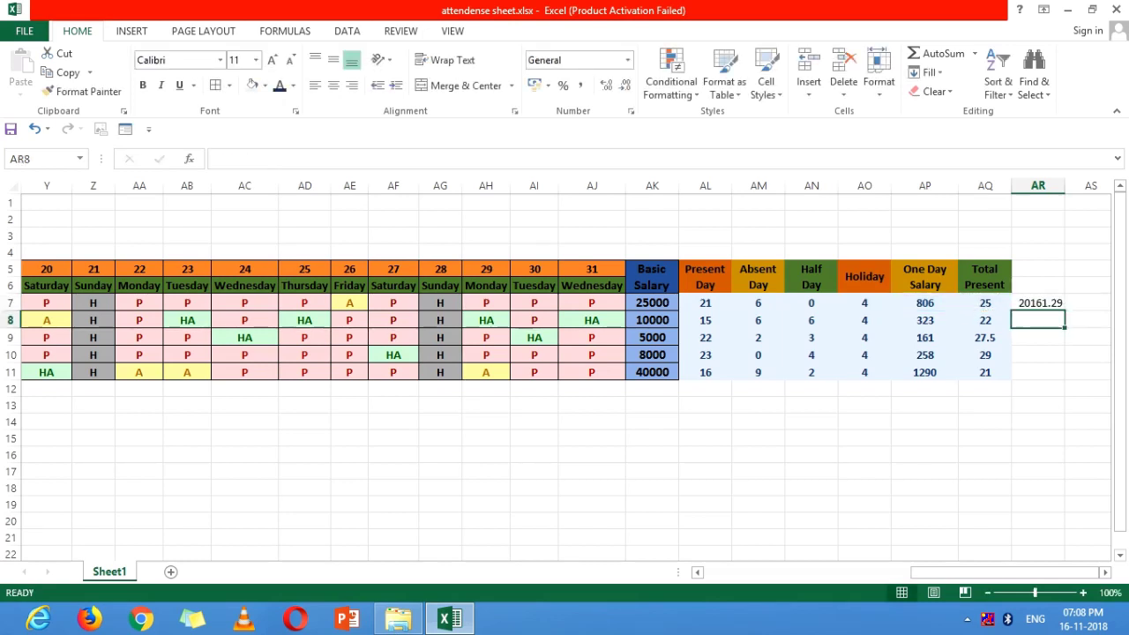
# - Copy the AR7 formula down through AR11 and format the results as whole numbers
pyautogui.click(1038, 302)
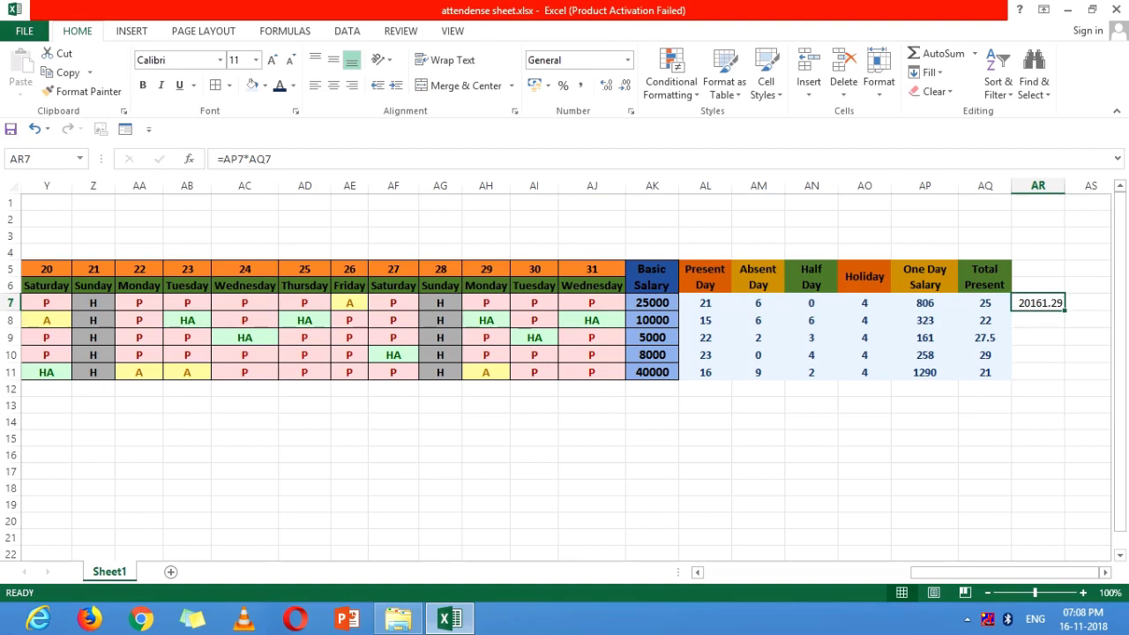
pyautogui.moveTo(1064, 310); pyautogui.dragTo(1064, 380)
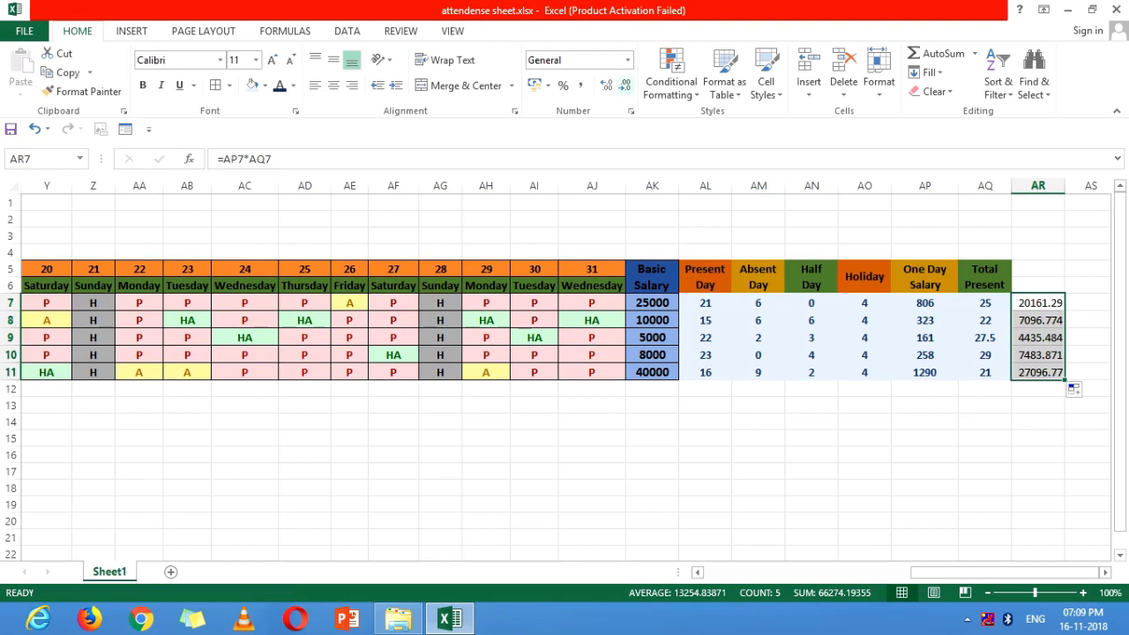
pyautogui.click(624, 86)
pyautogui.click(625, 85)
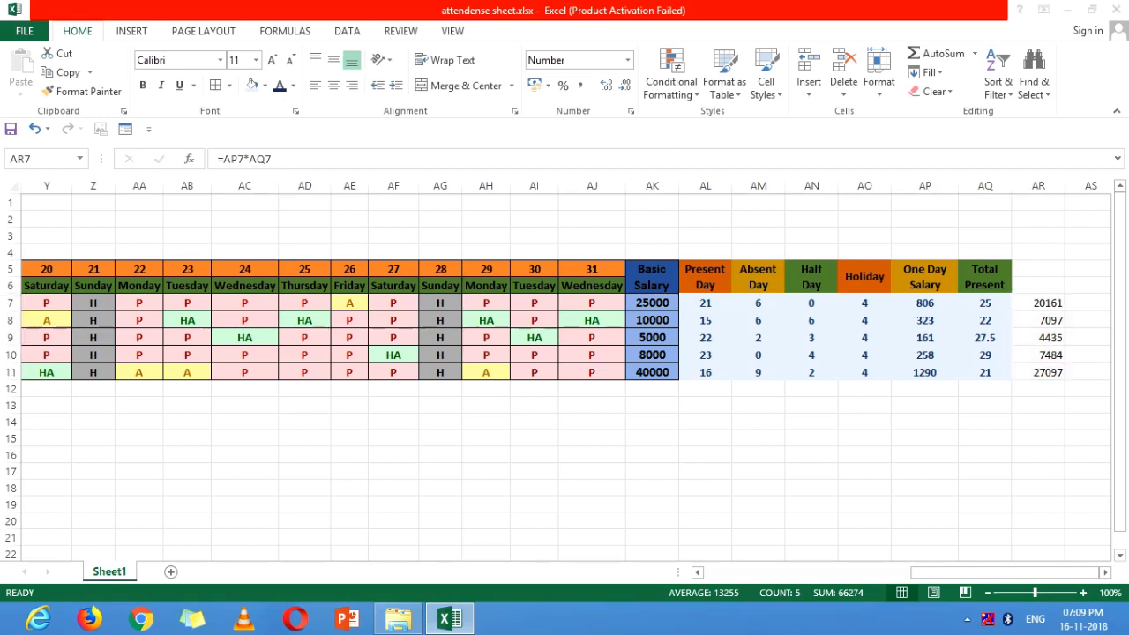
# - Merge AR5:AR6 and enter the two-line header 'Monthly Salary'
pyautogui.moveTo(1038, 269); pyautogui.dragTo(1038, 285)
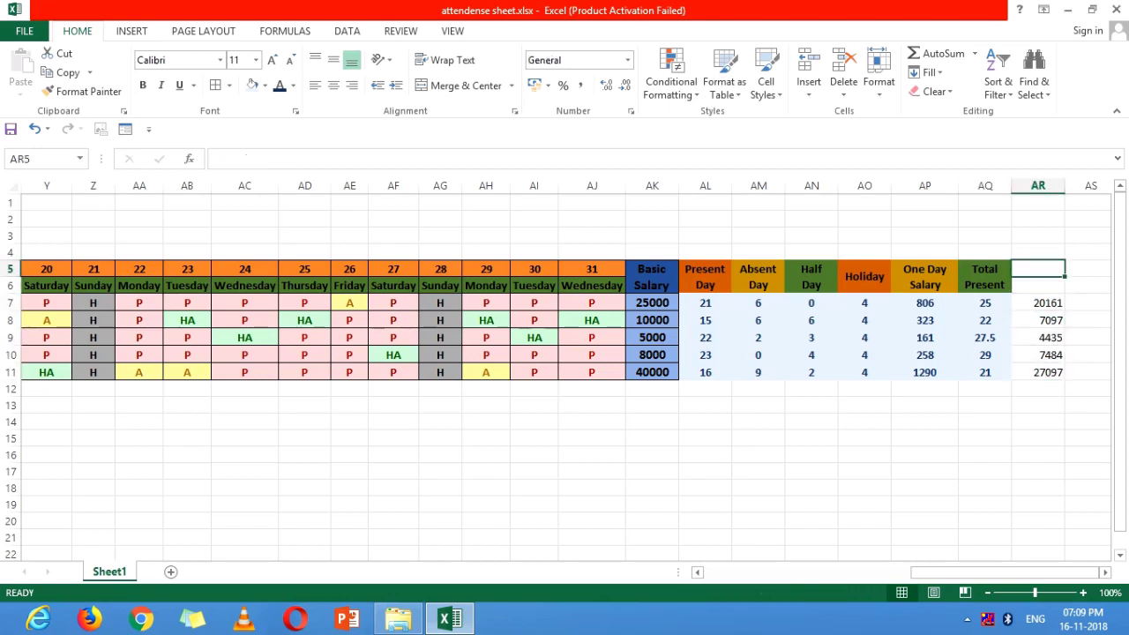
pyautogui.hotkey('alt', 'h')
pyautogui.write('mc')
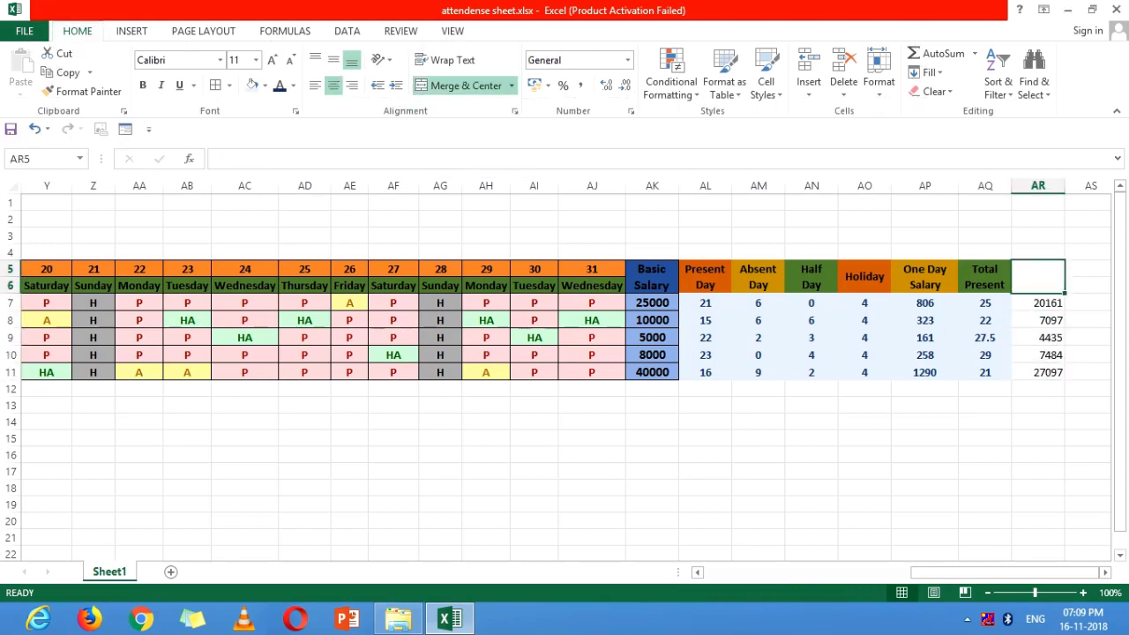
pyautogui.write('Montyly')
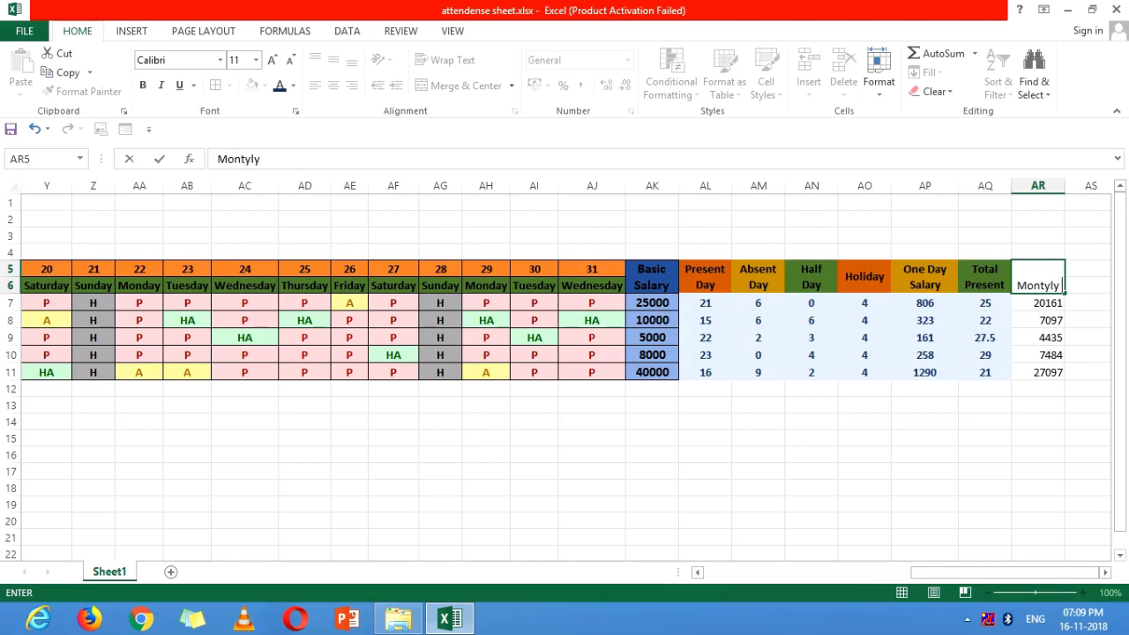
pyautogui.press('BackSpace')
pyautogui.press('BackSpace')
pyautogui.press('BackSpace')
pyautogui.write('hly')
pyautogui.press('Return')
pyautogui.write('Sala')
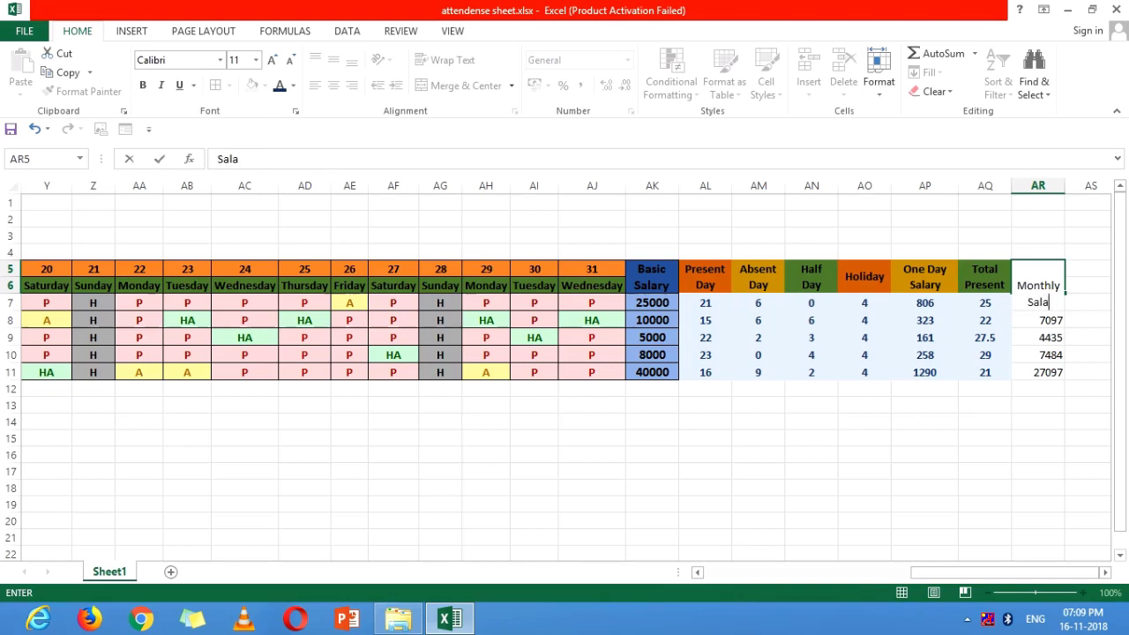
pyautogui.write('ry')
pyautogui.press('Return')
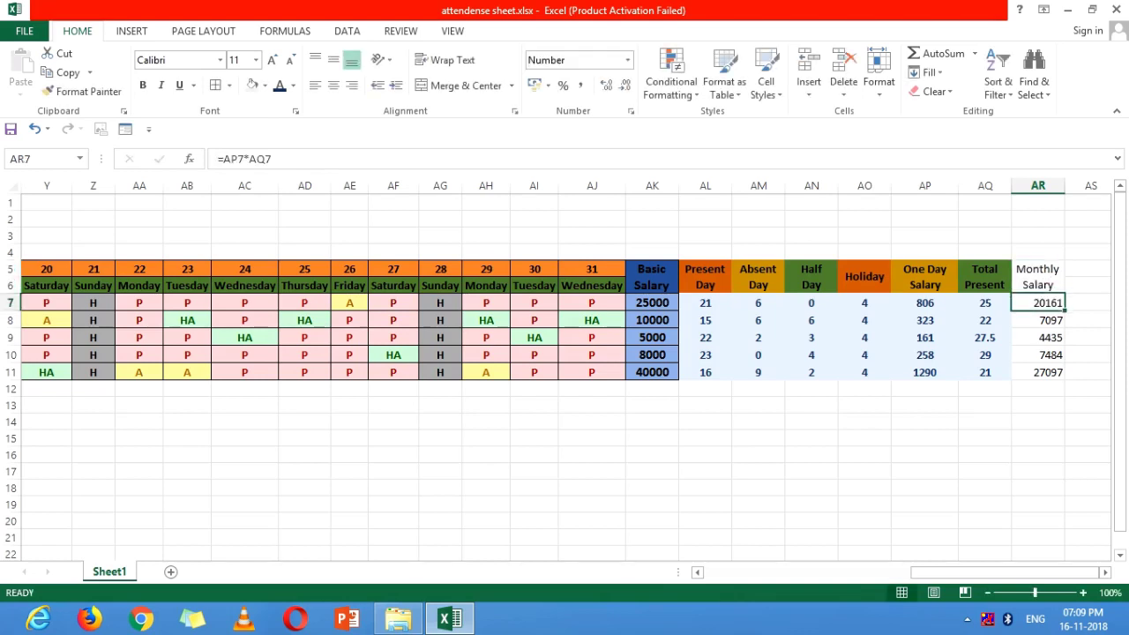
# - Copy the One Day Salary header's orange styling onto Monthly Salary using Format Painter
pyautogui.click(924, 276)
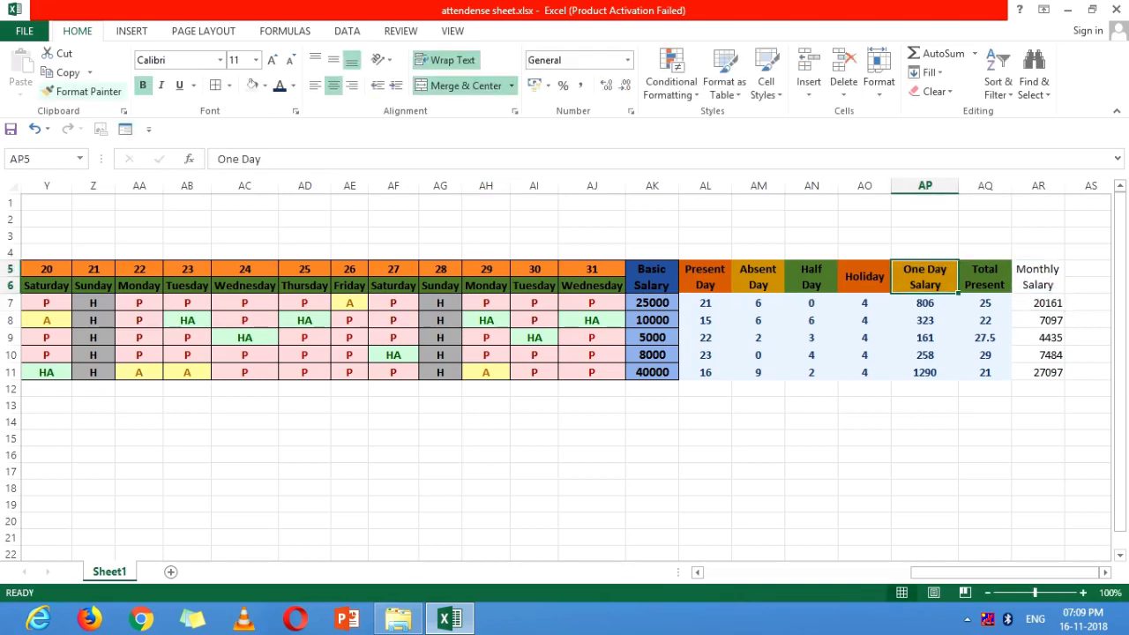
pyautogui.click(83, 91)
pyautogui.click(1037, 276)
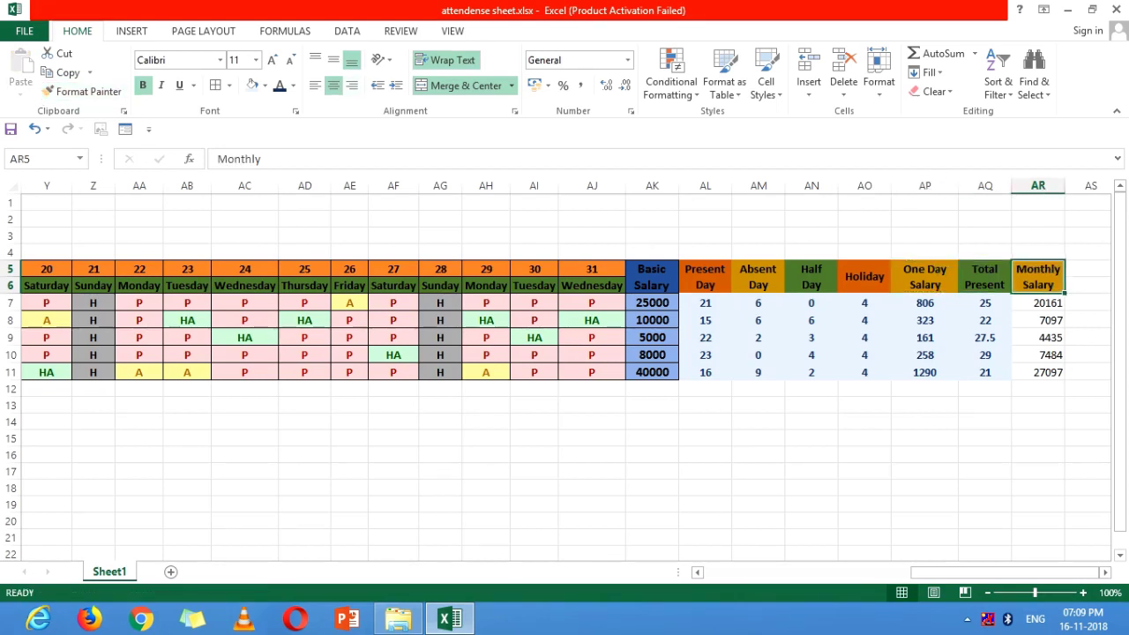
pyautogui.moveTo(1037, 303); pyautogui.dragTo(1037, 373)
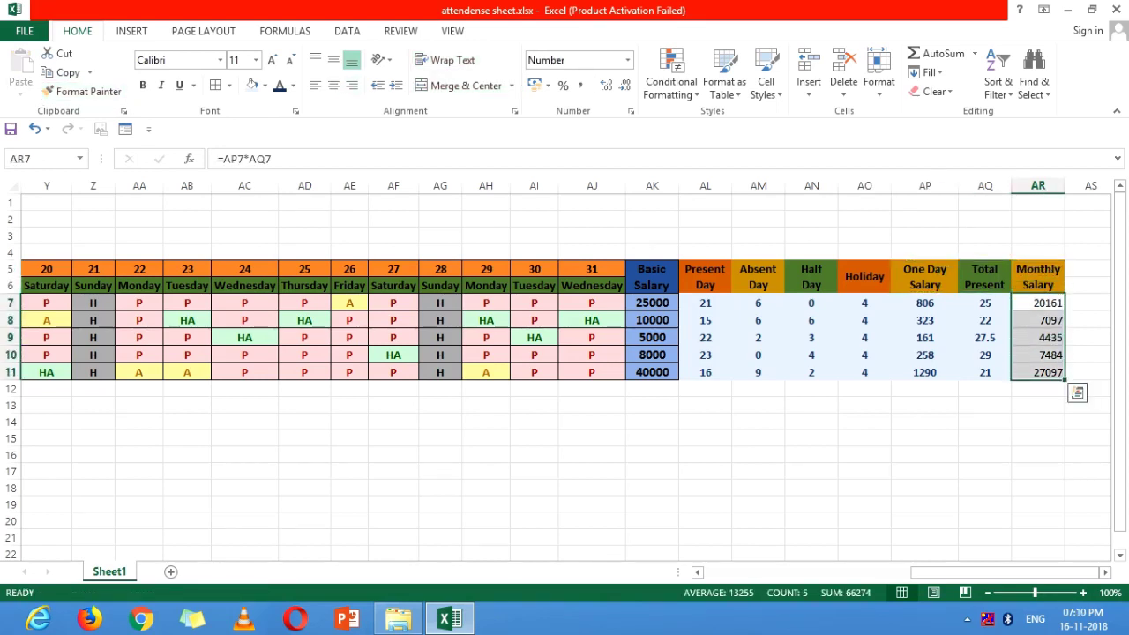
# - Centre the Monthly Salary figures in AR7:AR11
pyautogui.click(333, 85)
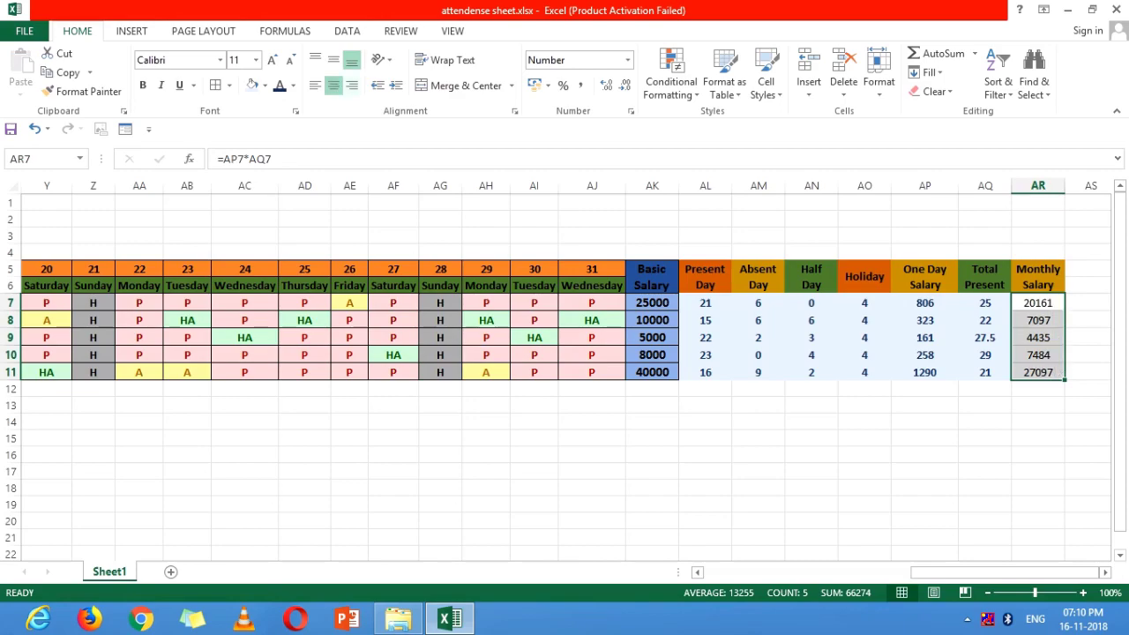